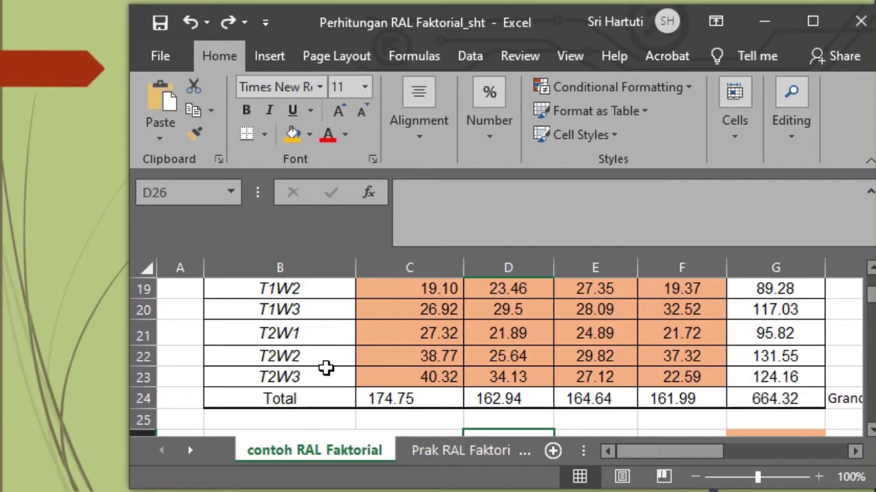
# Examine the cocoa bean moisture table, covering the T and W treatment combinations, the four replications and the totals.
pyautogui.scroll(2, 442, 352)
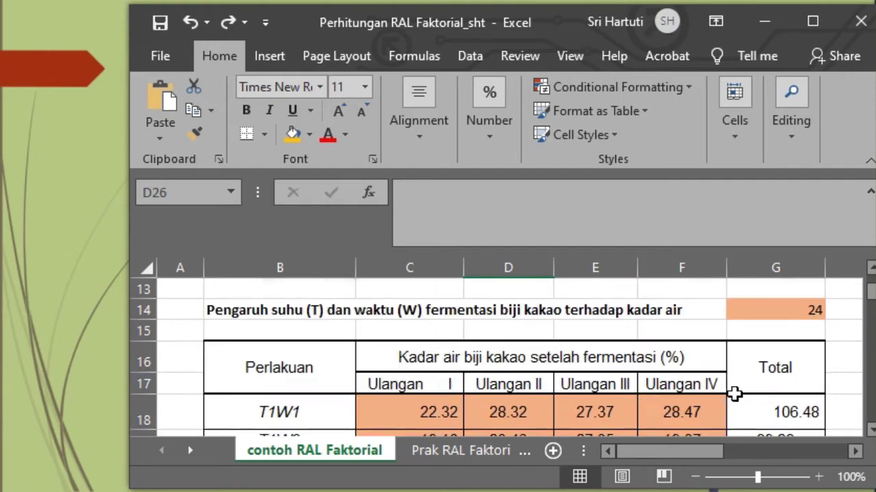
pyautogui.scroll(-1, 532, 393)
pyautogui.scroll(-1, 532, 397)
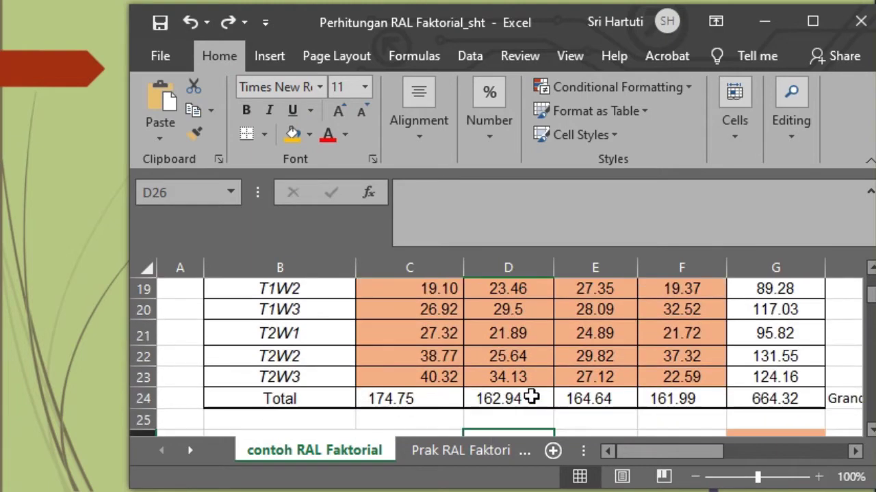
pyautogui.scroll(1, 531, 397)
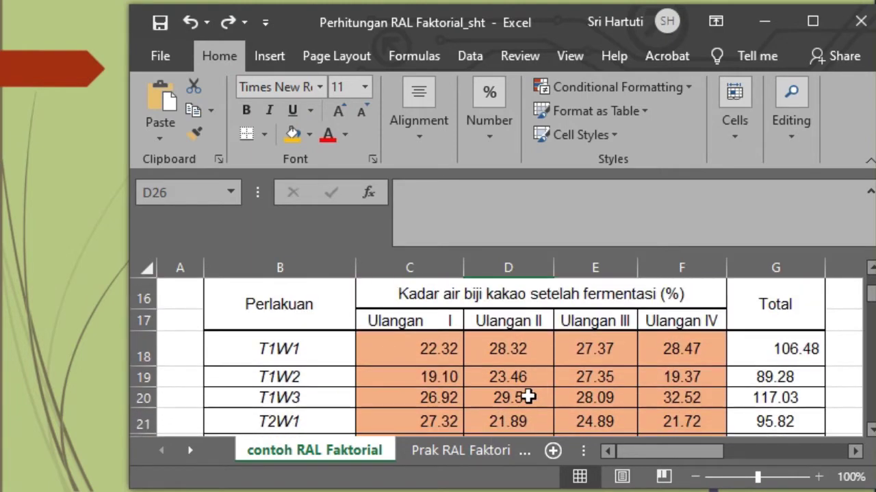
pyautogui.scroll(1, 532, 396)
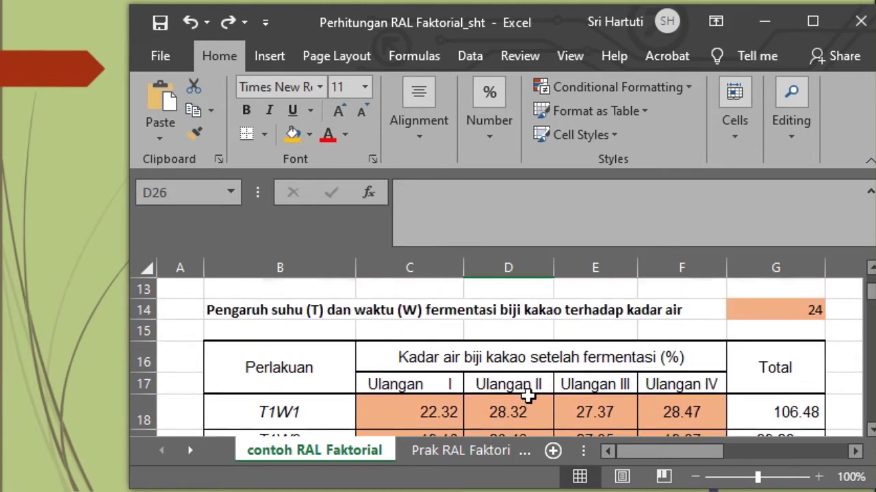
pyautogui.scroll(-1, 527, 396)
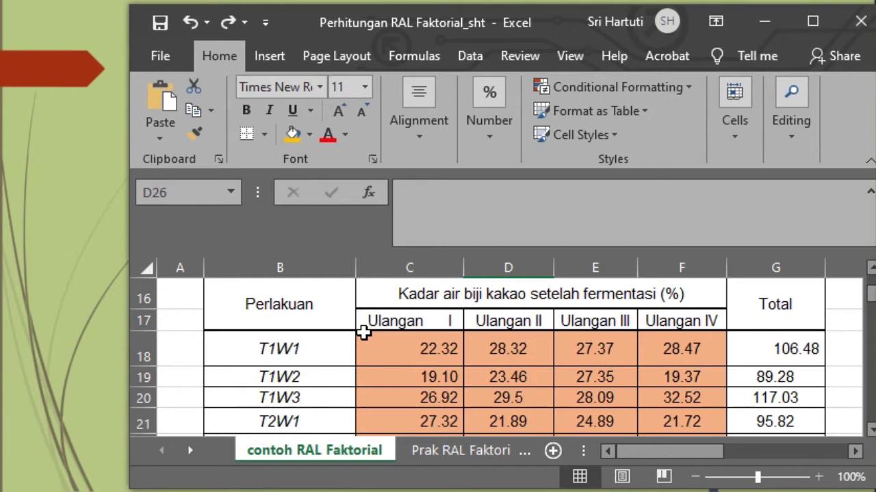
pyautogui.scroll(-2, 363, 332)
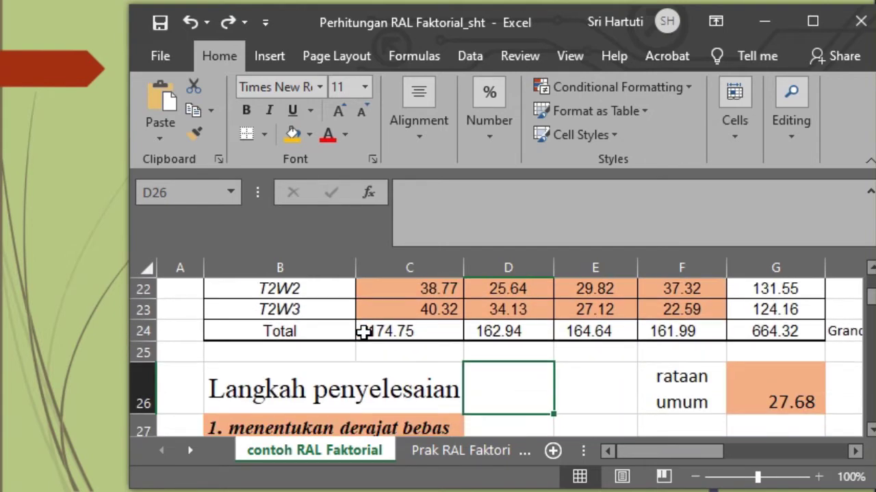
pyautogui.press('Up')
pyautogui.scroll(2, 431, 394)
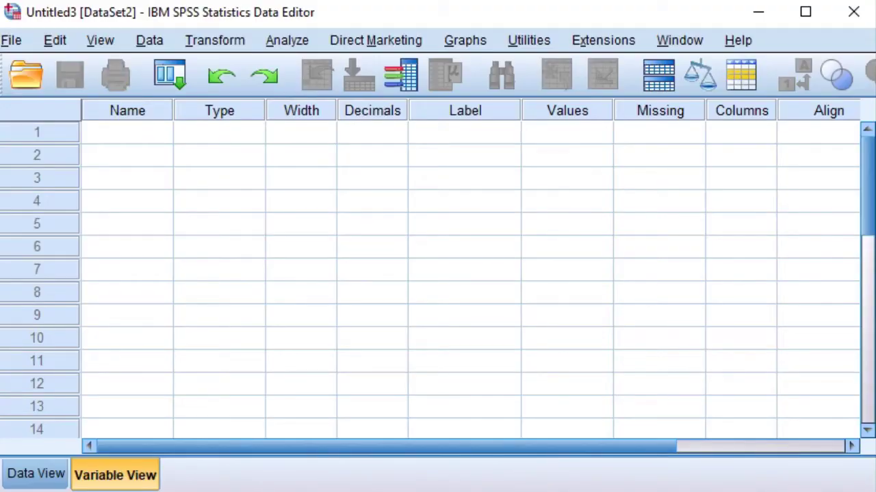
pyautogui.click(27, 482)
pyautogui.click(103, 482)
pyautogui.click(63, 482)
pyautogui.click(137, 481)
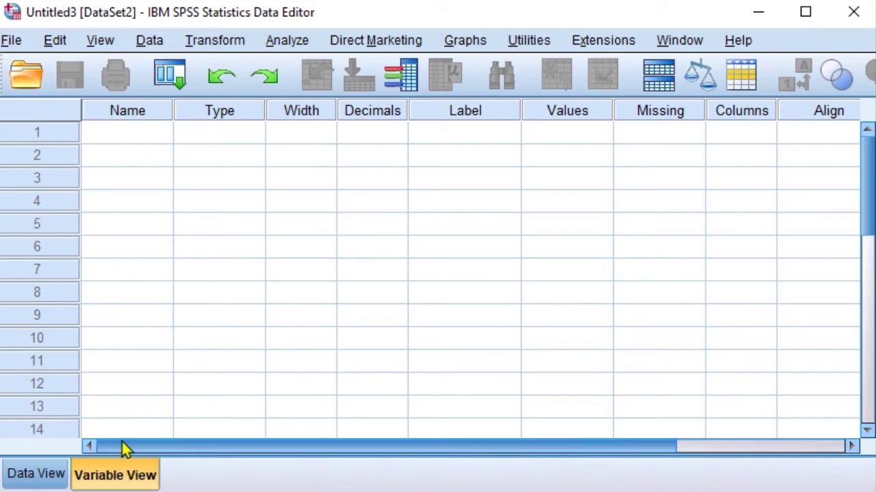
# Define the first variable in the SPSS variable list with the name Suhu_T.
pyautogui.click(116, 134)
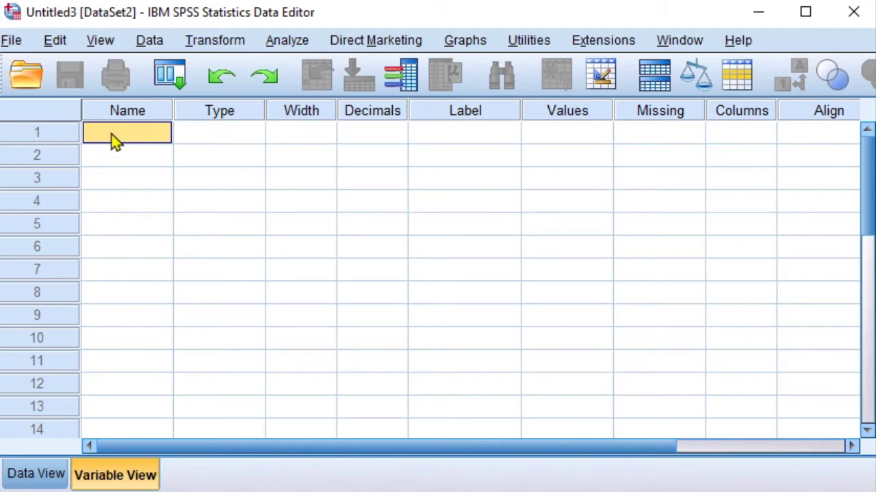
pyautogui.write('Suhu')
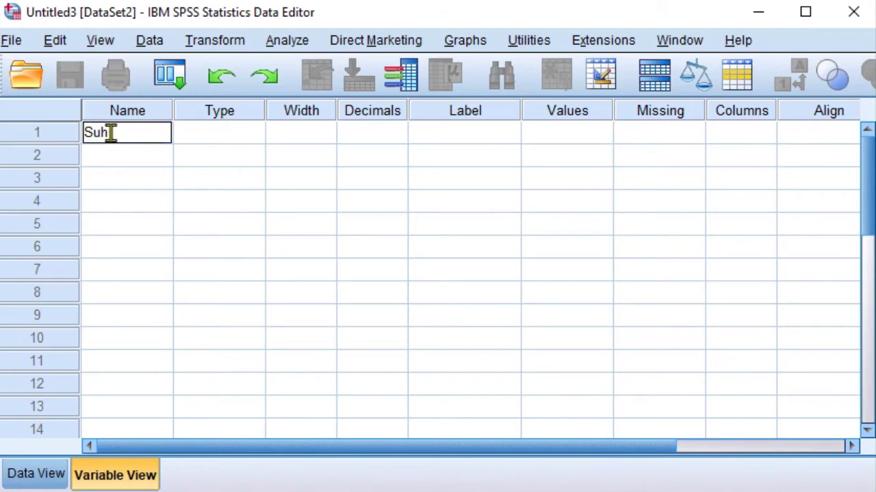
pyautogui.write('_T')
pyautogui.click(110, 132)
pyautogui.write('u')
pyautogui.click(222, 137)
# Name the second variable Waktu_W and the third variable Ulangan_U.
pyautogui.click(140, 162)
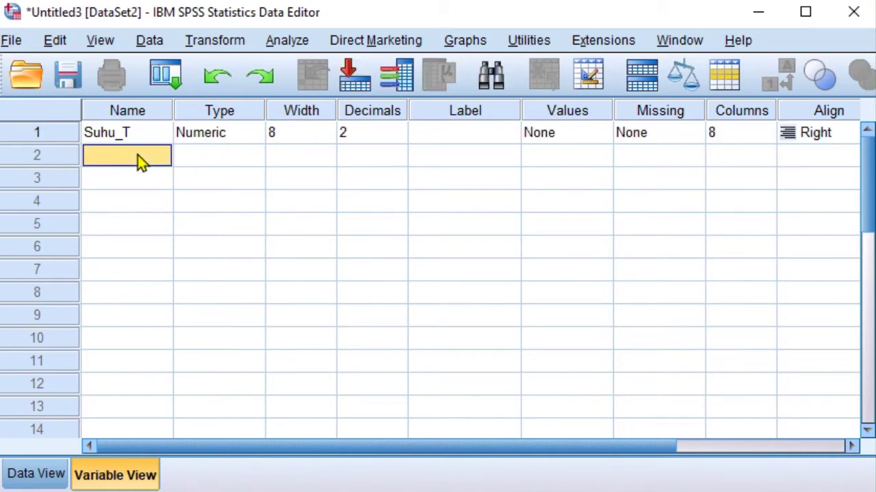
pyautogui.write('Waktu')
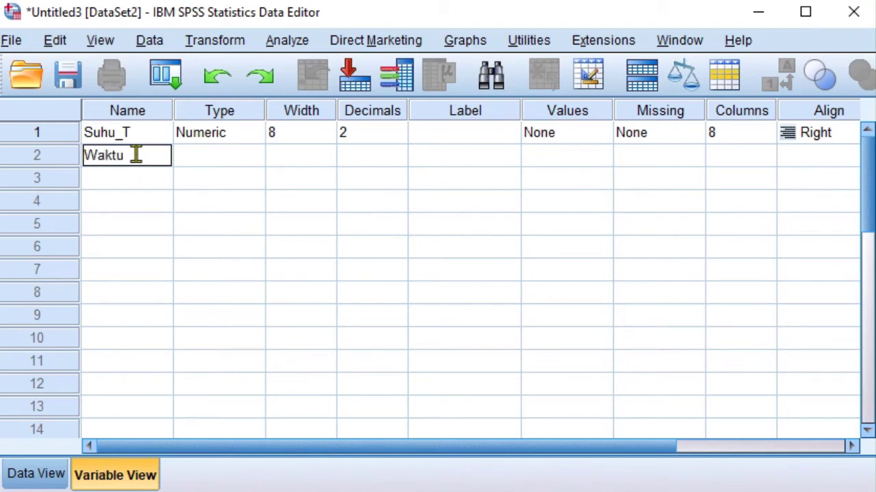
pyautogui.write('_W')
pyautogui.press('Return')
pyautogui.write('U')
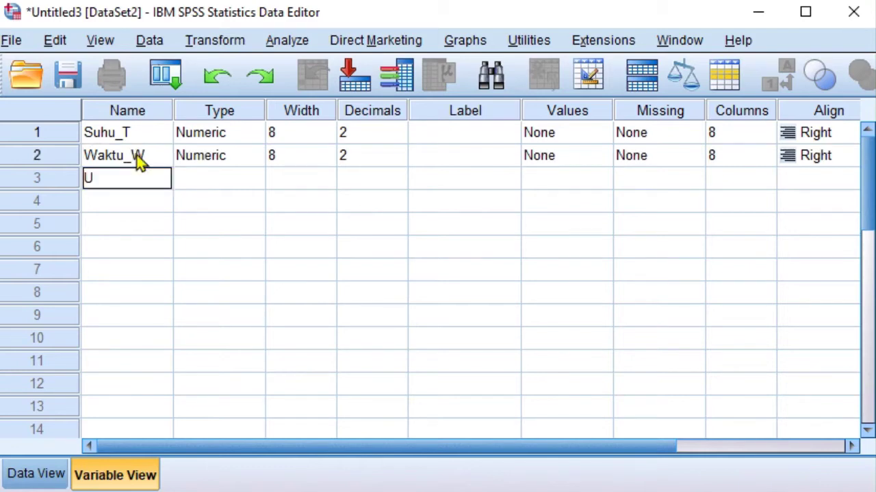
pyautogui.write('langan_U')
pyautogui.press('Return')
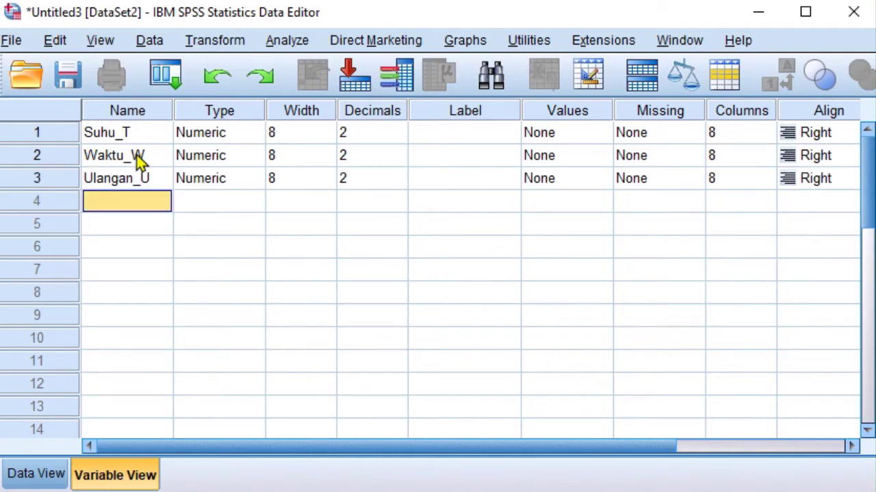
# Add a fourth variable named Kadar_air_Y below Ulangan_U.
pyautogui.write('Kadar')
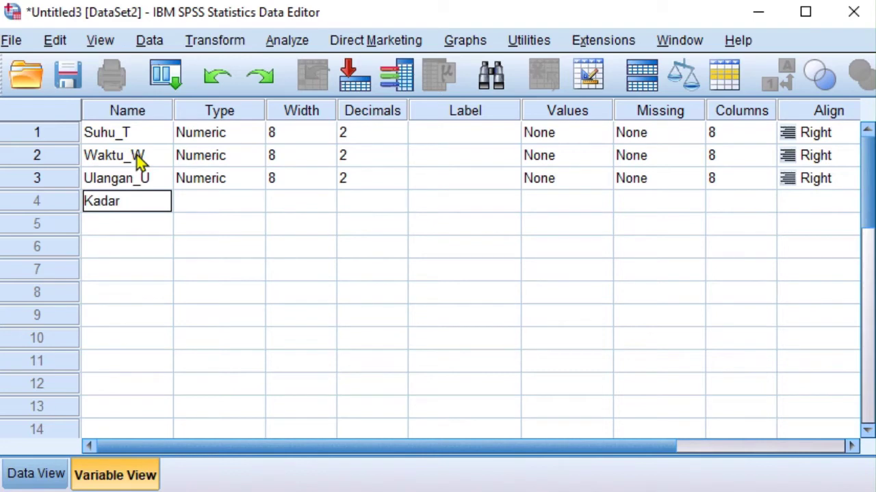
pyautogui.write('_air_Y')
pyautogui.click(194, 204)
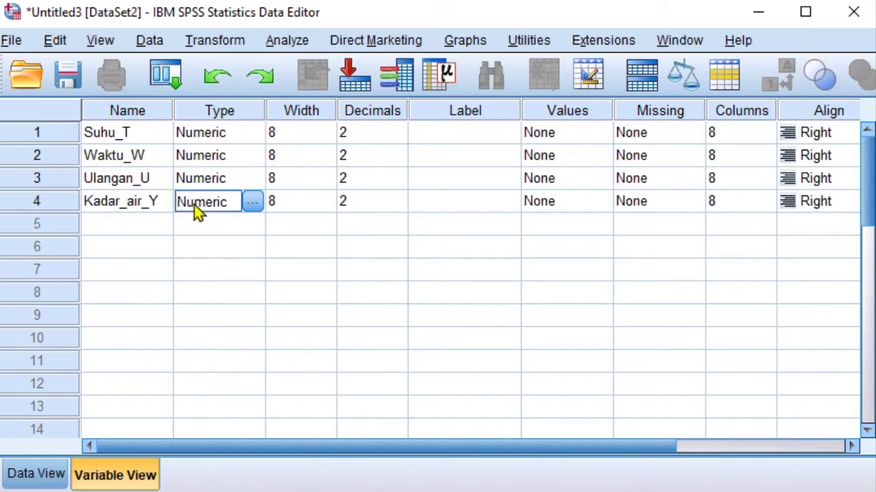
# Give the four variables the labels T, W, U and Y in row order.
pyautogui.click(451, 134)
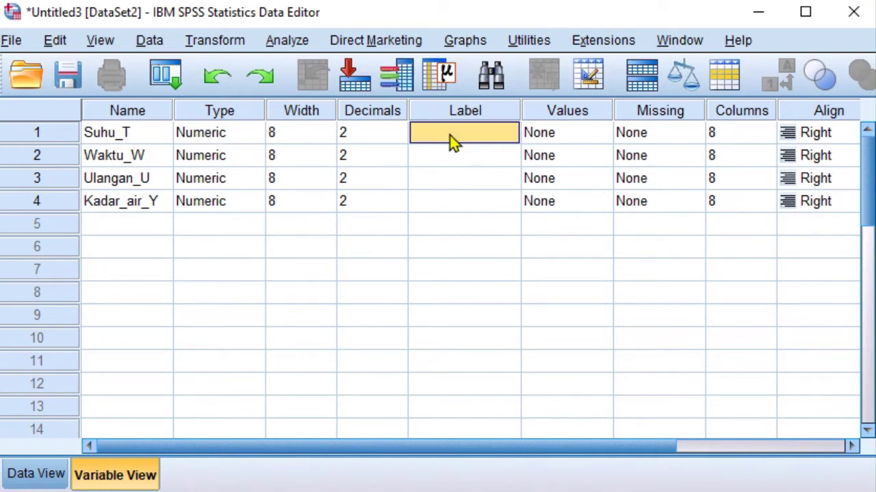
pyautogui.write('T')
pyautogui.press('Return')
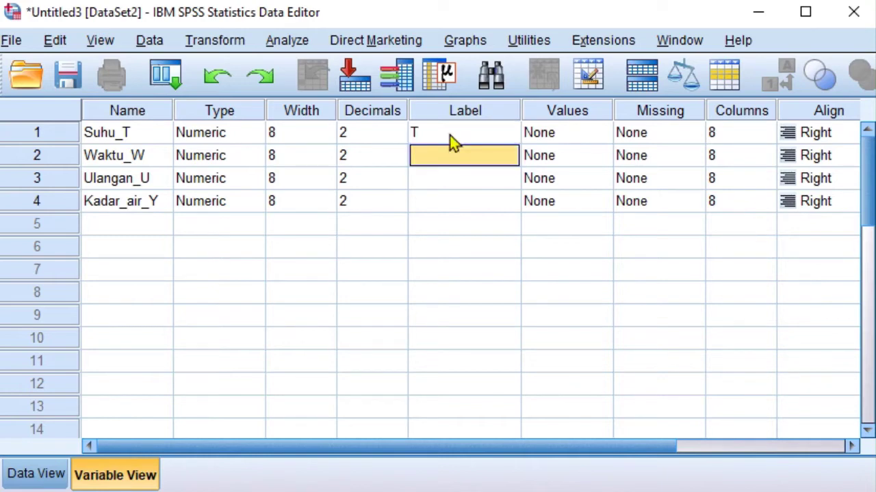
pyautogui.write('W')
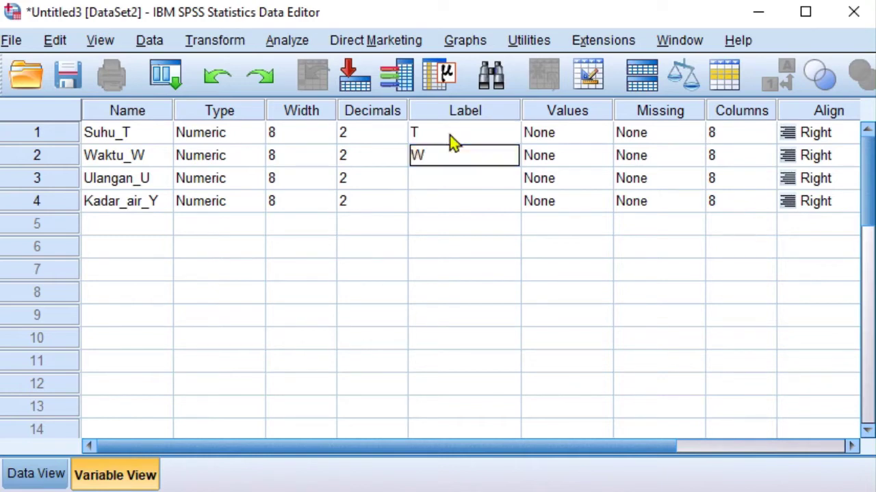
pyautogui.press('Return')
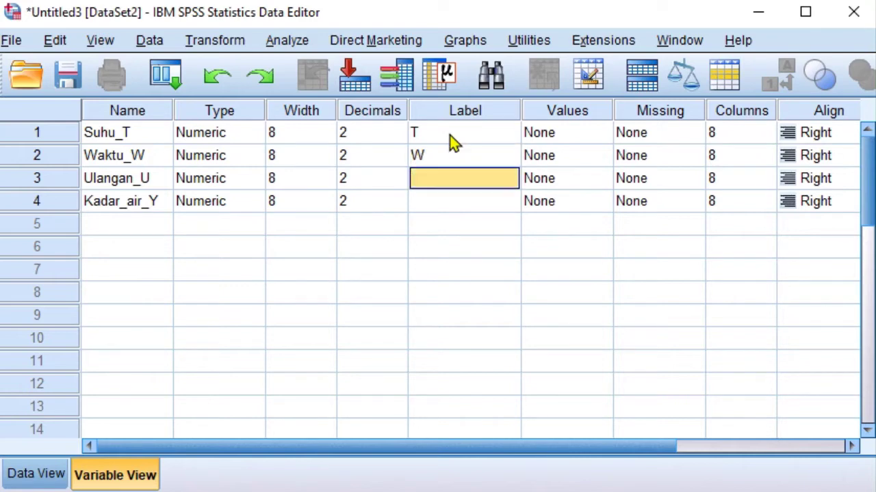
pyautogui.write('U')
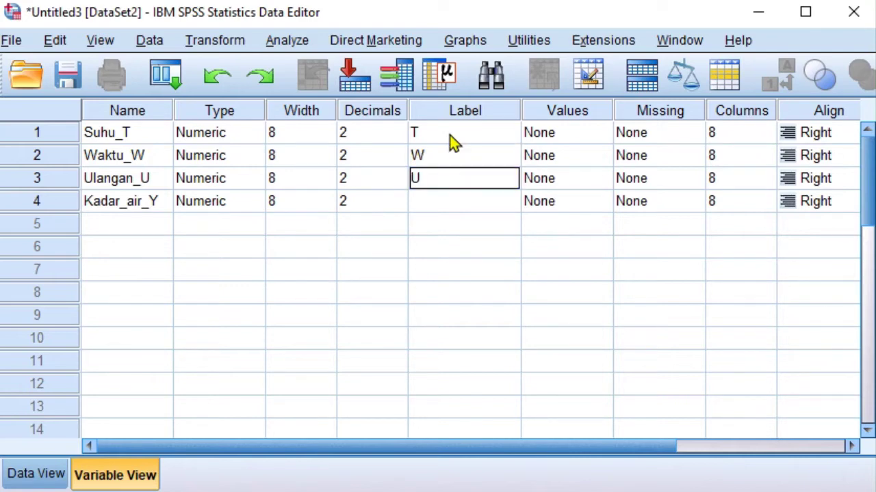
pyautogui.press('Return')
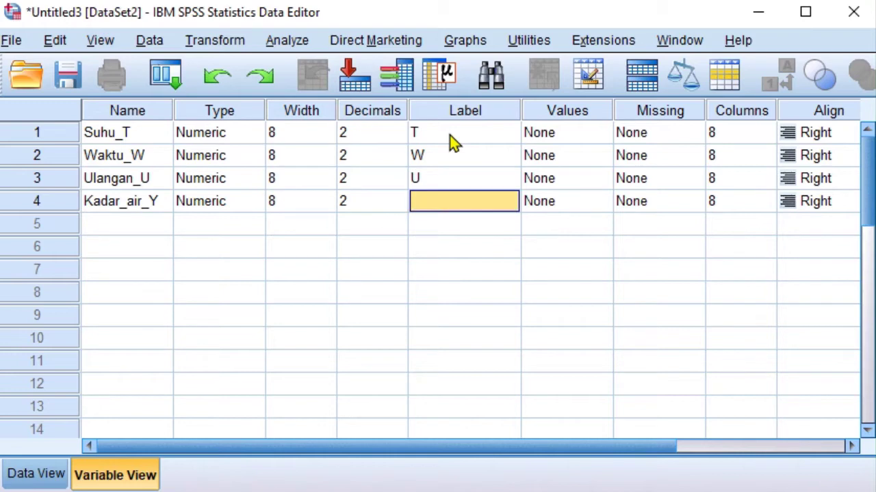
pyautogui.write('Y')
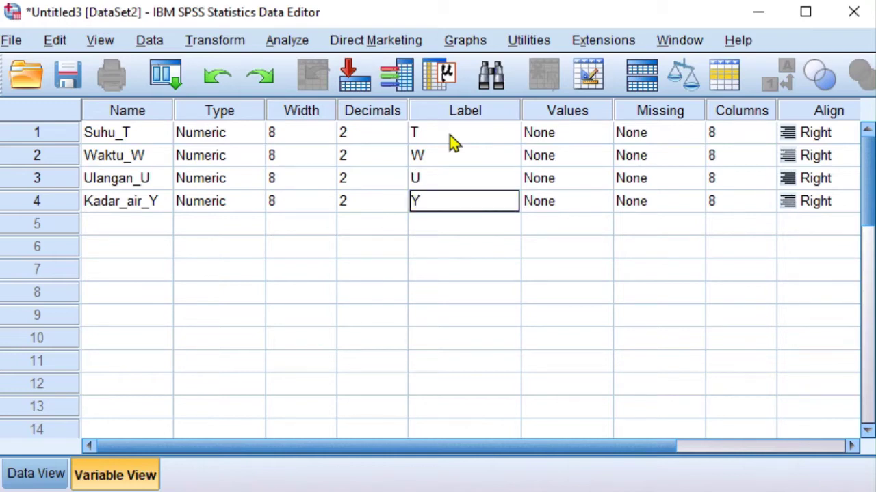
# Set the label of Suhu_T to "Faktor T" and the label of Waktu_W to "Faktor W".
pyautogui.click(449, 134)
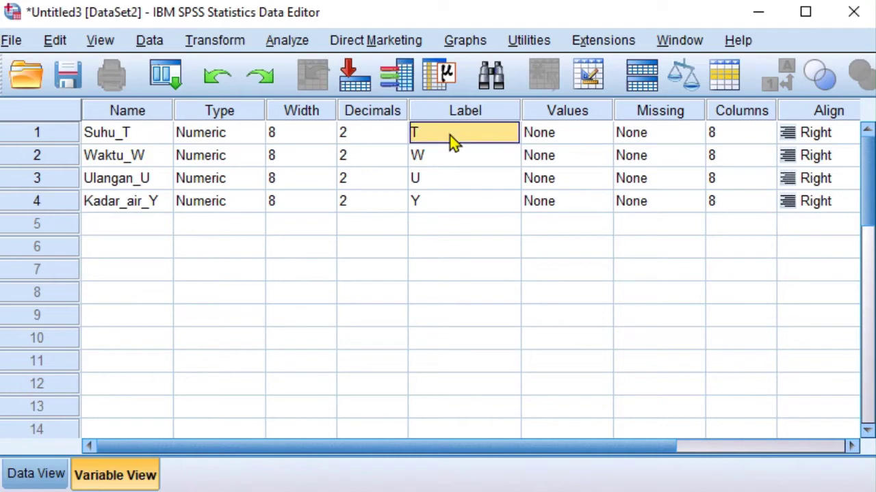
pyautogui.write('Fa')
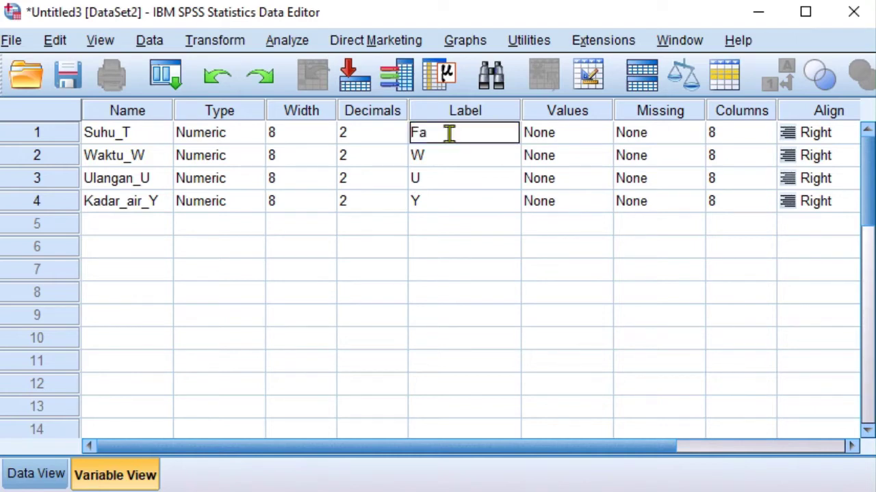
pyautogui.write('ktor T')
pyautogui.press('Return')
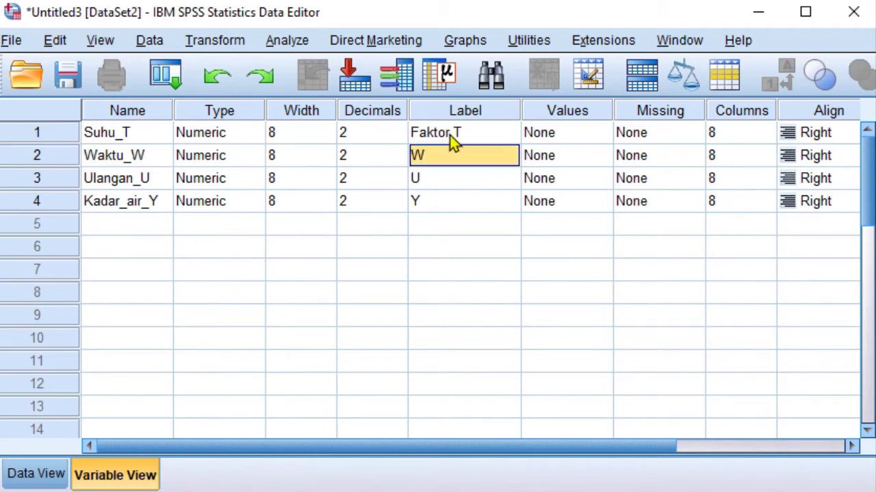
pyautogui.write('Faktor')
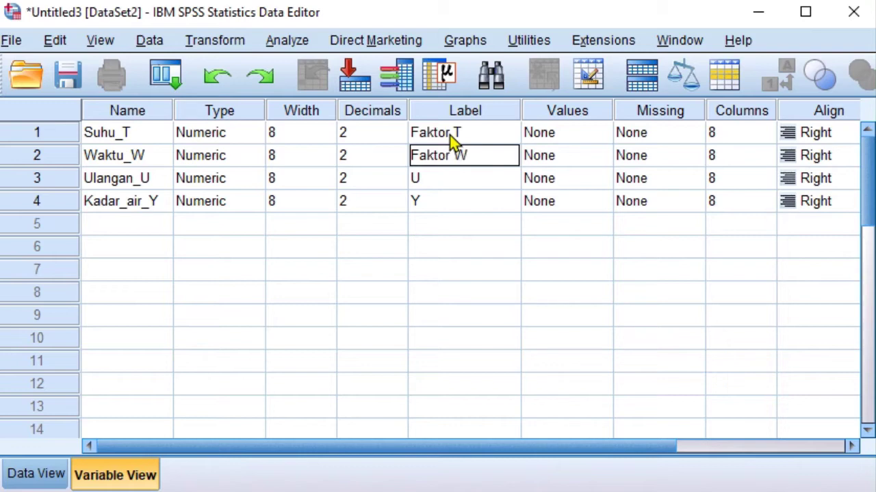
pyautogui.press('Return')
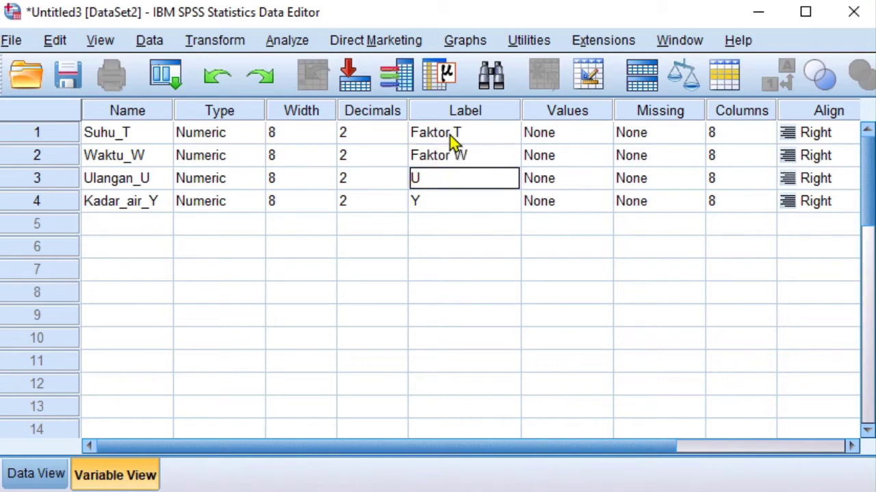
# Set the label of Ulangan_U to "Ulangan" and the label of Kadar_air_Y to "Respon".
pyautogui.write('Ulangan')
pyautogui.press('Return')
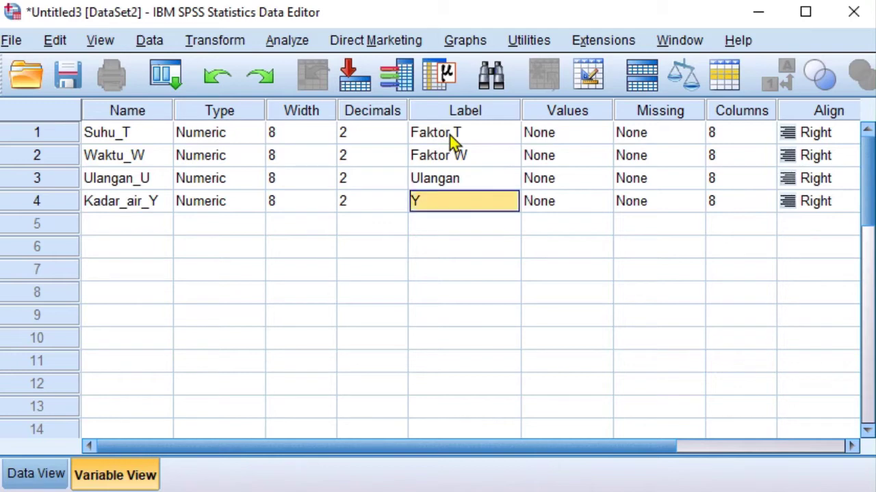
pyautogui.write('Respon')
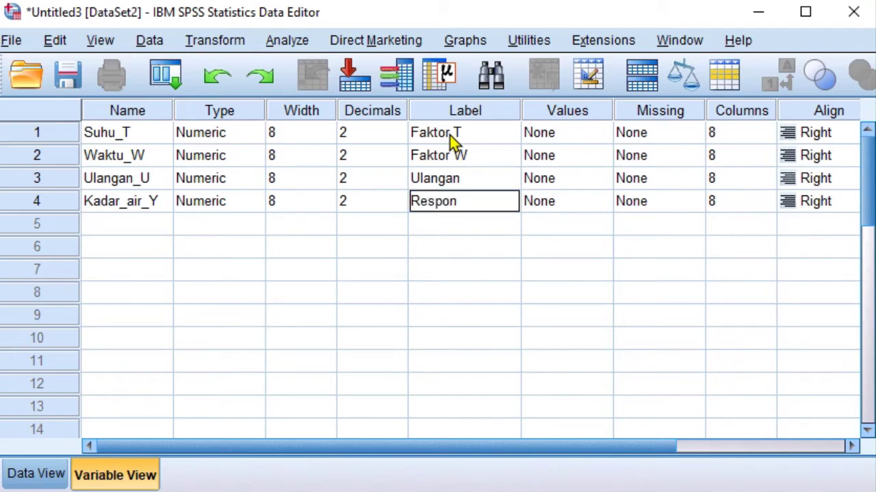
pyautogui.press('Return')
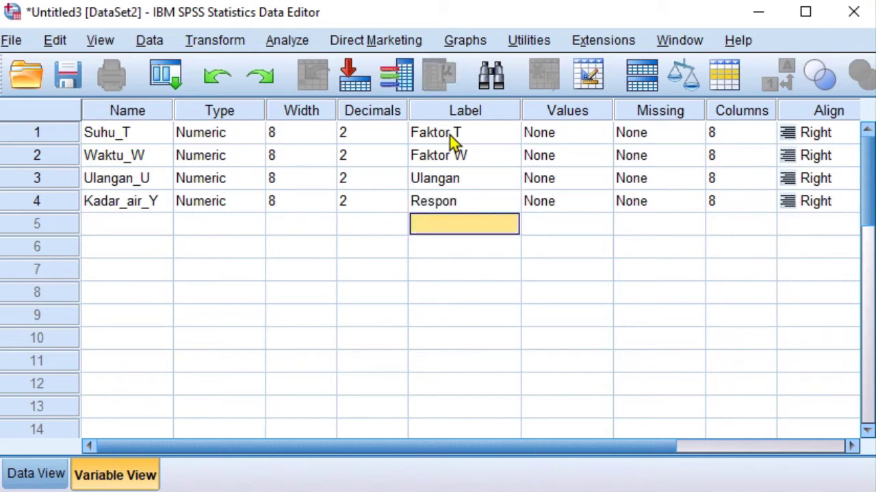
# Add a value label for Suhu_T that assigns "T1" to the value 1.
pyautogui.click(567, 134)
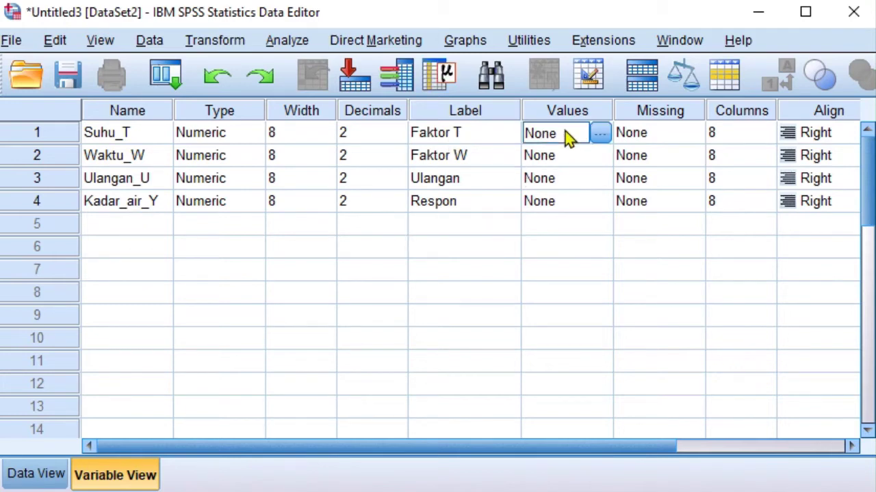
pyautogui.click(600, 134)
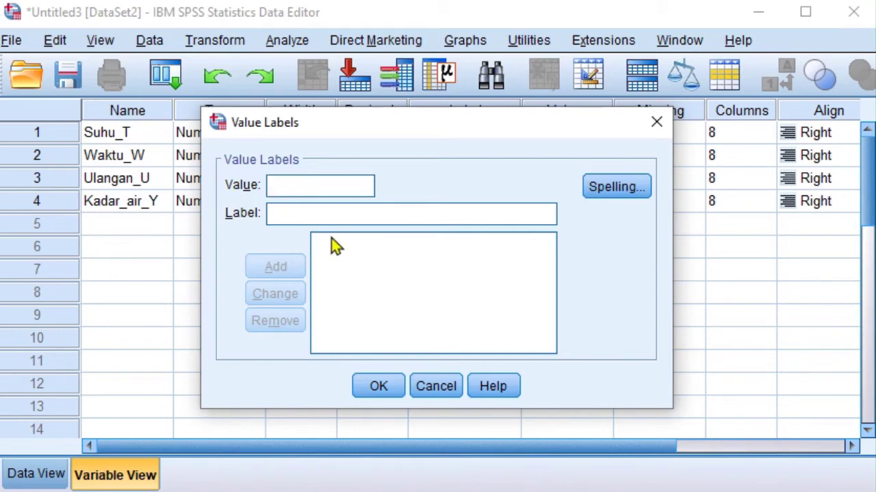
pyautogui.write('1')
pyautogui.click(276, 214)
pyautogui.write('1')
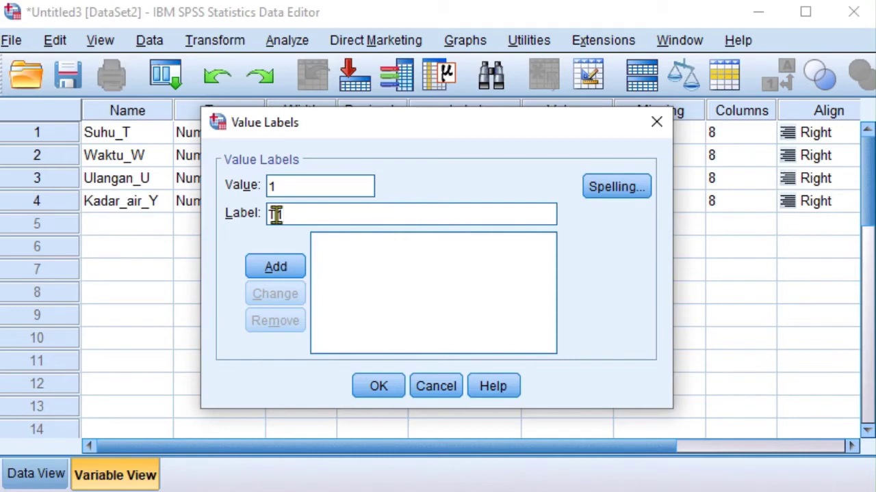
pyautogui.write('1')
pyautogui.click(286, 274)
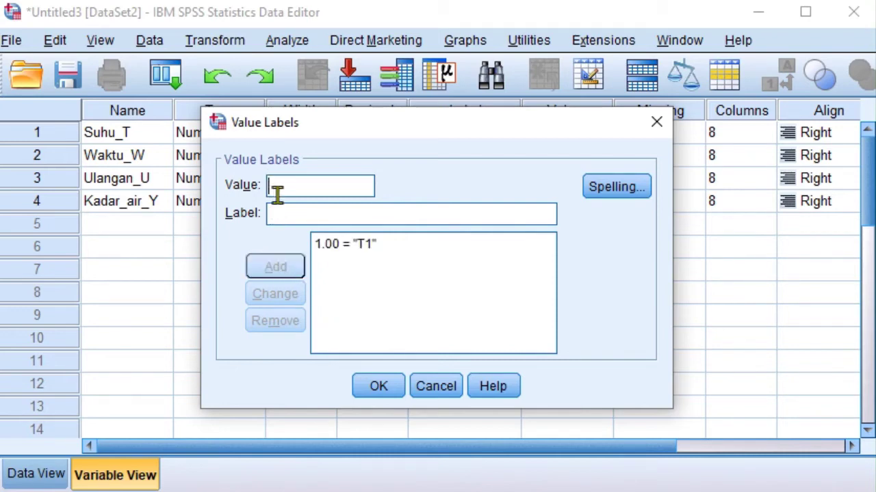
# Add a value label for Suhu_T that assigns "T2" to the value 2 and apply the value labels.
pyautogui.write('2')
pyautogui.click(276, 213)
pyautogui.write('T')
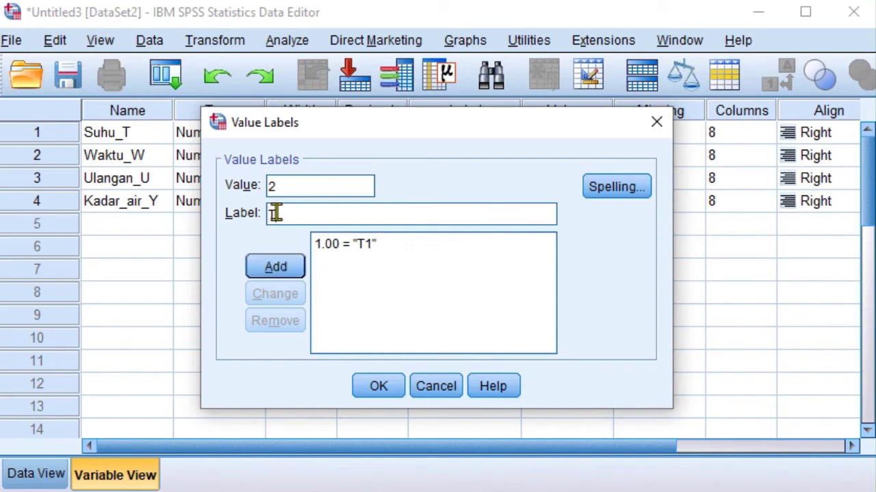
pyautogui.write('2')
pyautogui.click(276, 270)
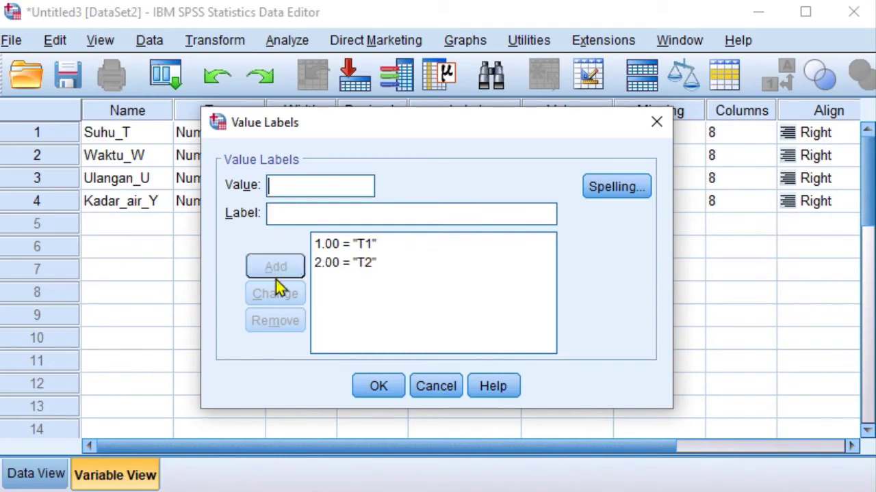
pyautogui.click(373, 387)
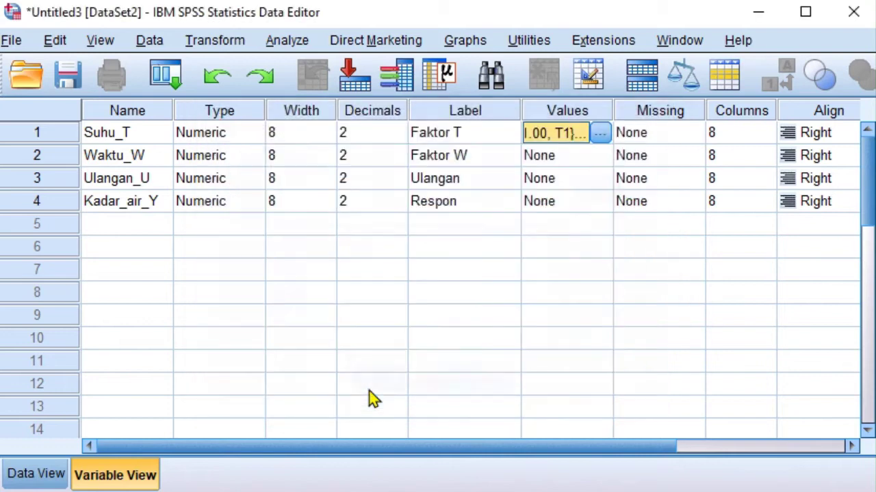
# Add a value label for Waktu_W that assigns "W1" to the value 1.
pyautogui.click(556, 157)
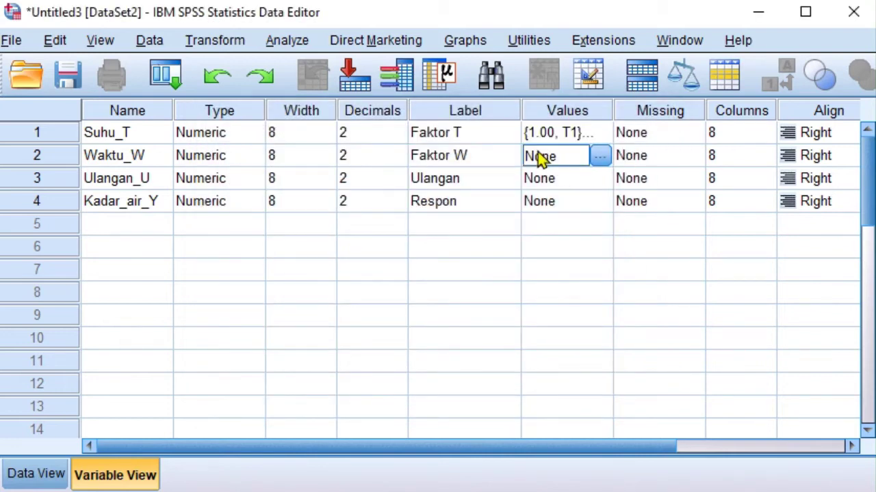
pyautogui.click(599, 157)
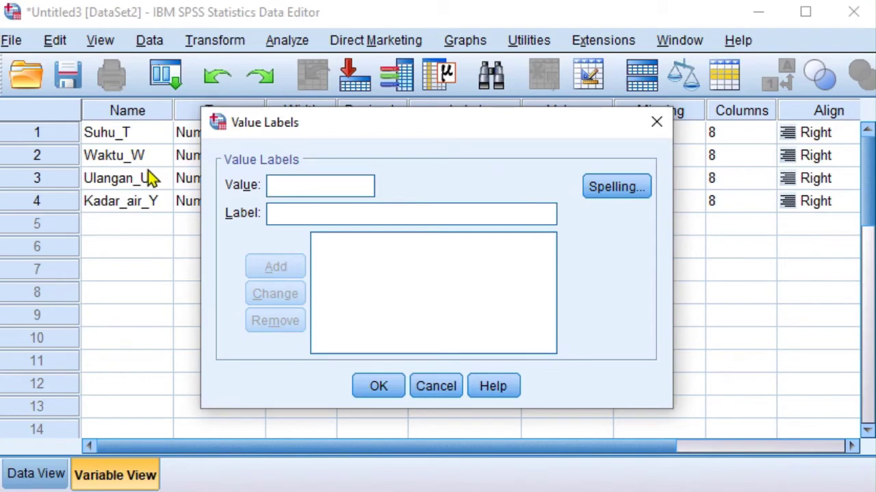
pyautogui.write('1')
pyautogui.write('W1')
pyautogui.click(286, 267)
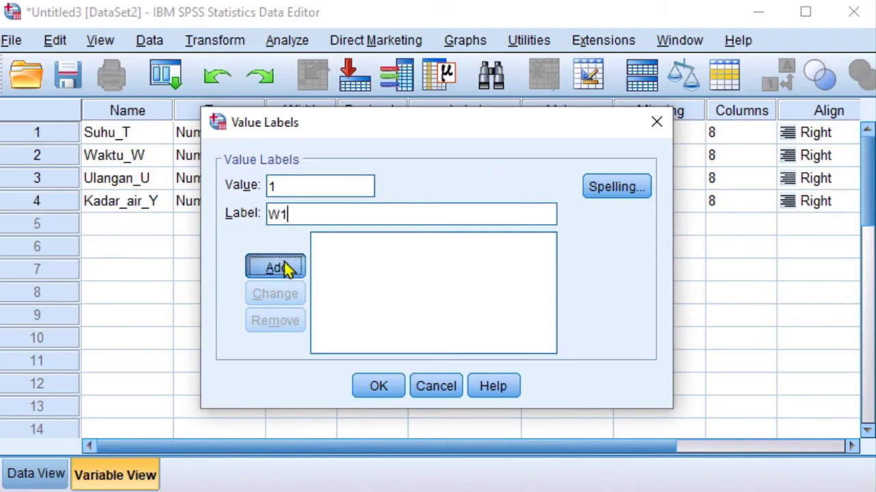
# Add the value labels 2 = "W2" and 3 = "W3" for Waktu_W and apply them.
pyautogui.click(278, 212)
pyautogui.write('W')
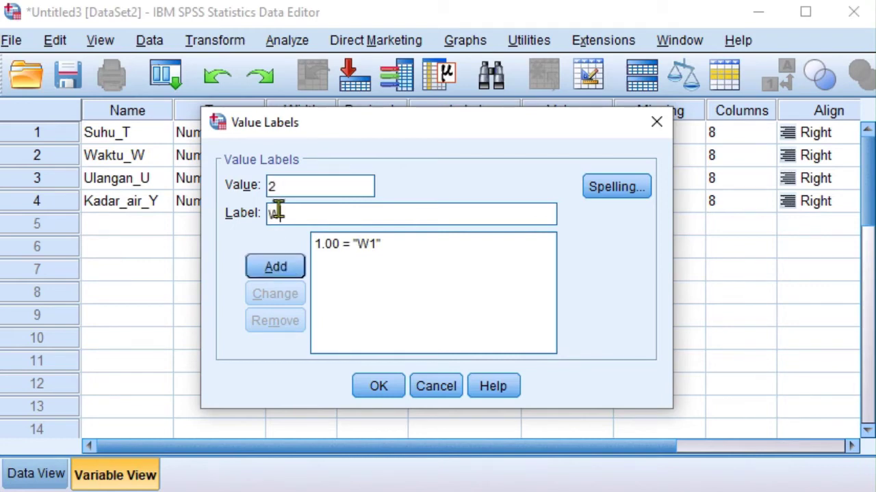
pyautogui.write('2')
pyautogui.click(289, 268)
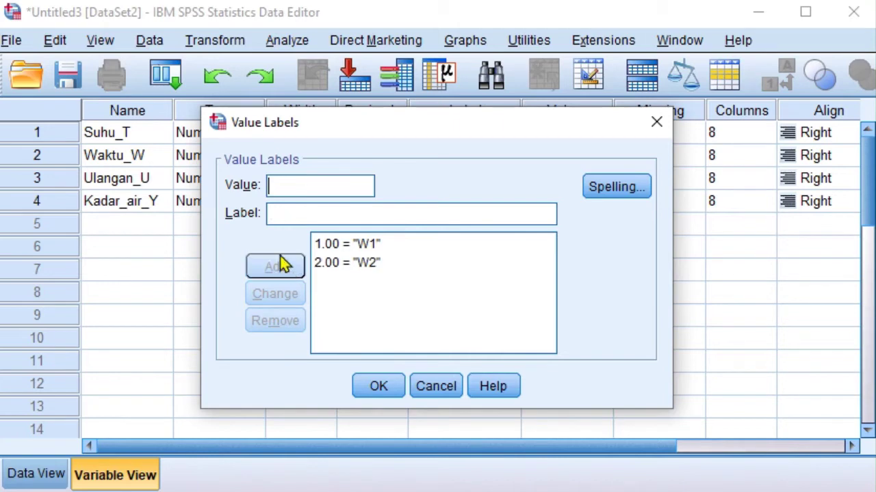
pyautogui.click(277, 212)
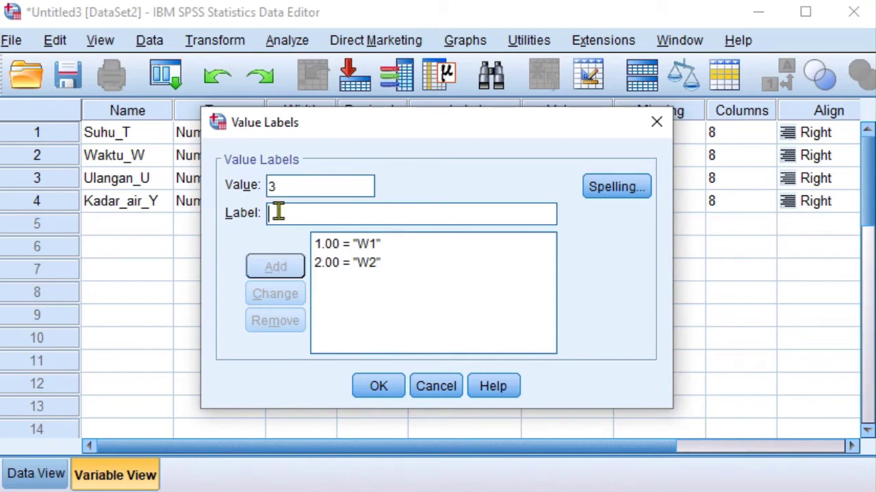
pyautogui.write('W3')
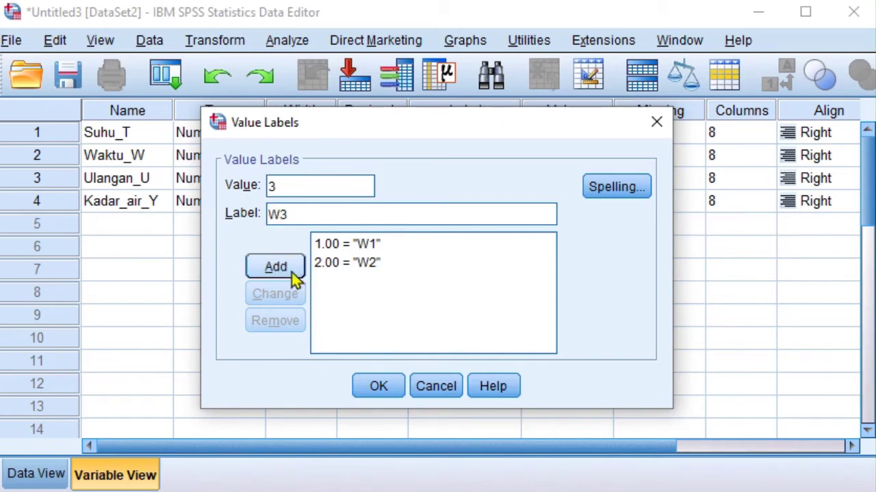
pyautogui.click(290, 273)
pyautogui.click(377, 386)
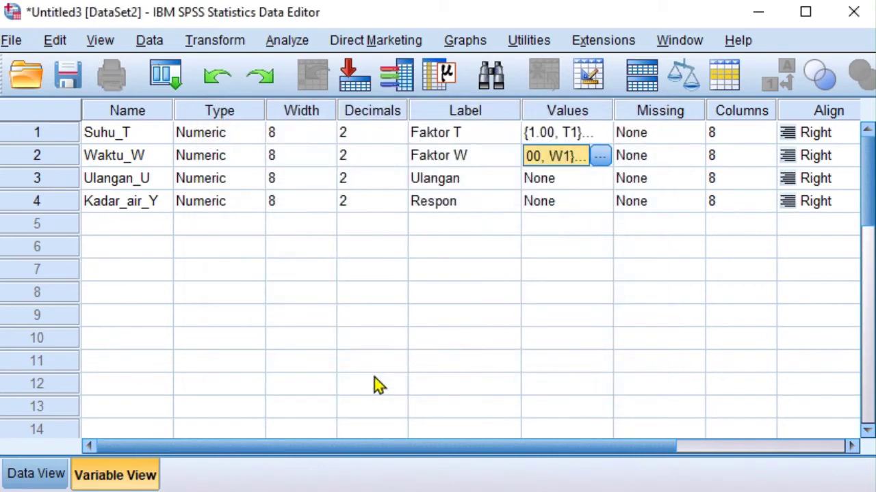
# Add the value labels 1 = "U1" and 2 = "U2" for Ulangan_U.
pyautogui.click(534, 179)
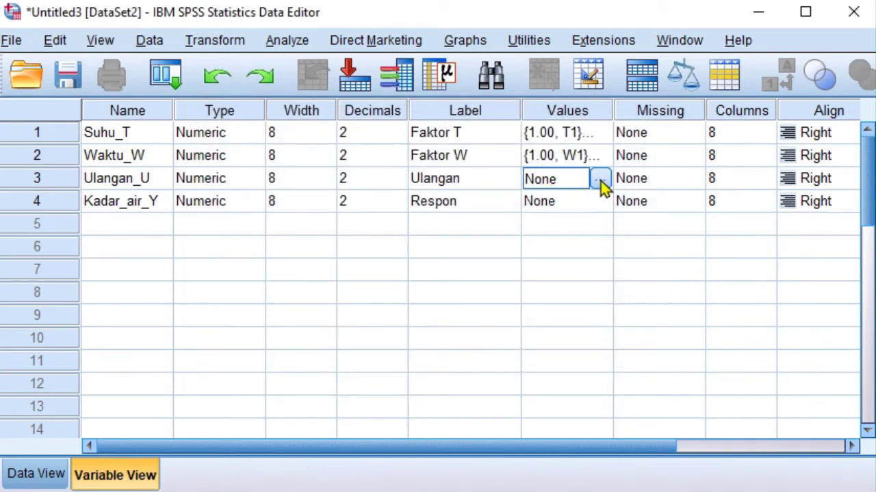
pyautogui.click(600, 179)
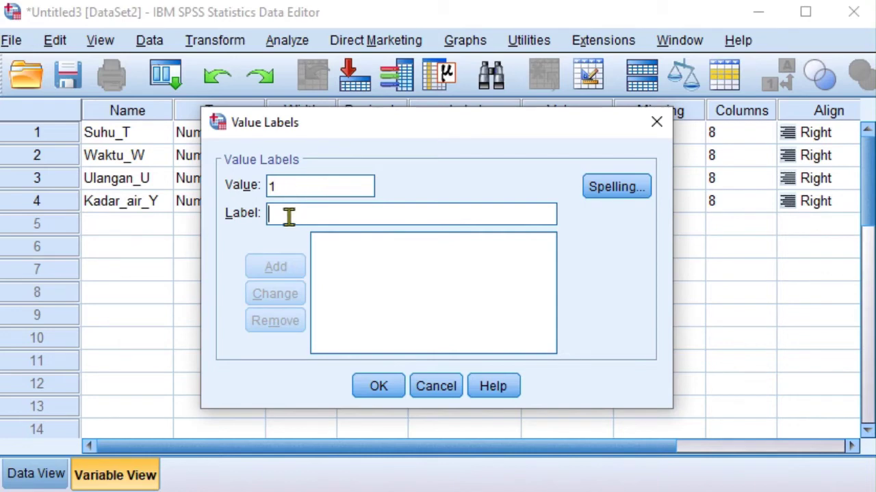
pyautogui.click(288, 216)
pyautogui.write('U1')
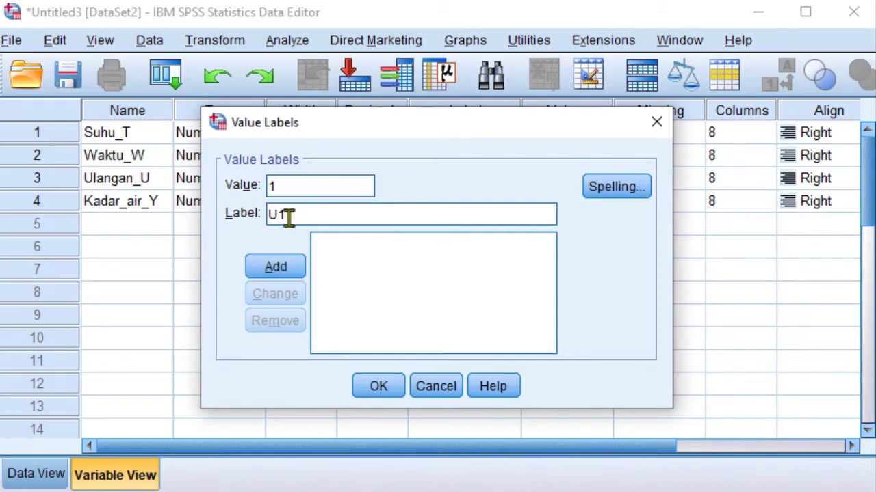
pyautogui.click(275, 272)
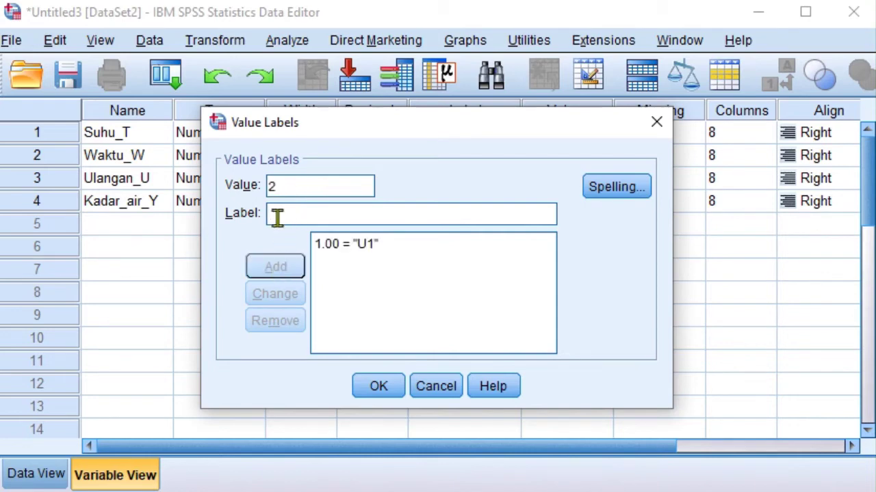
pyautogui.write('U2')
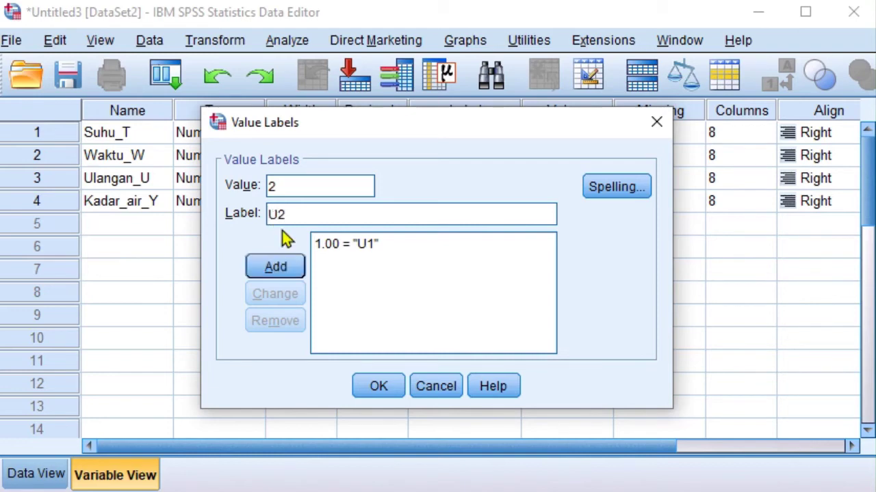
pyautogui.click(289, 280)
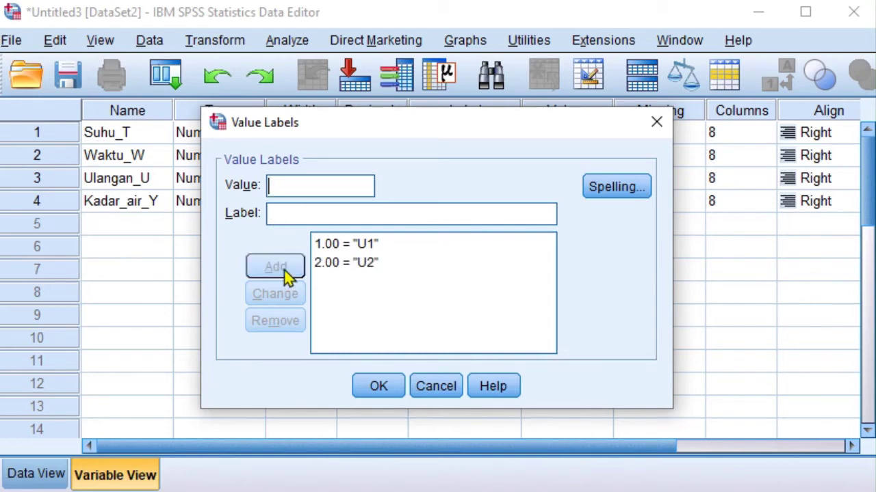
# Add the value labels 3 = "U3" and 4 = "U4" for Ulangan_U and apply them.
pyautogui.click(288, 217)
pyautogui.write('U3')
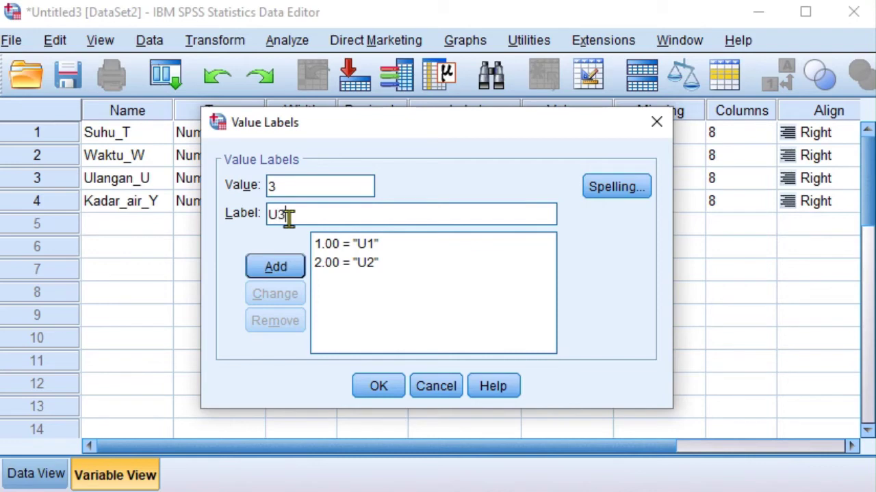
pyautogui.click(276, 274)
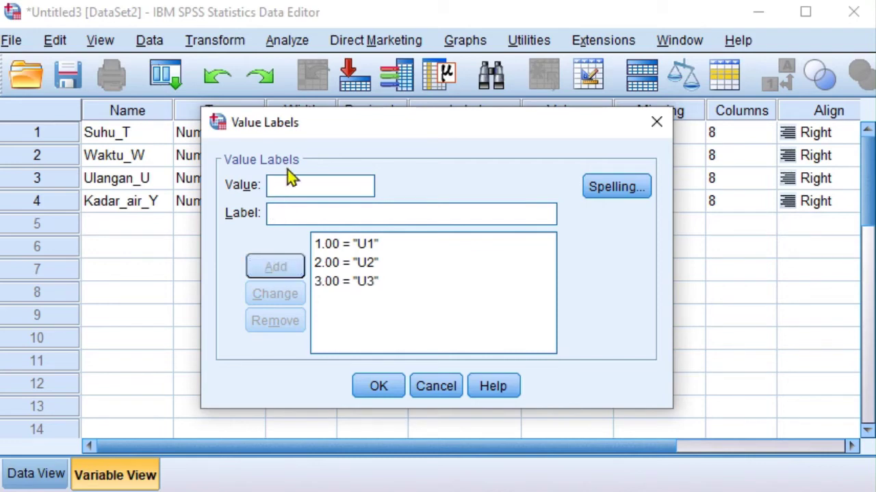
pyautogui.write('4')
pyautogui.click(286, 215)
pyautogui.write('U')
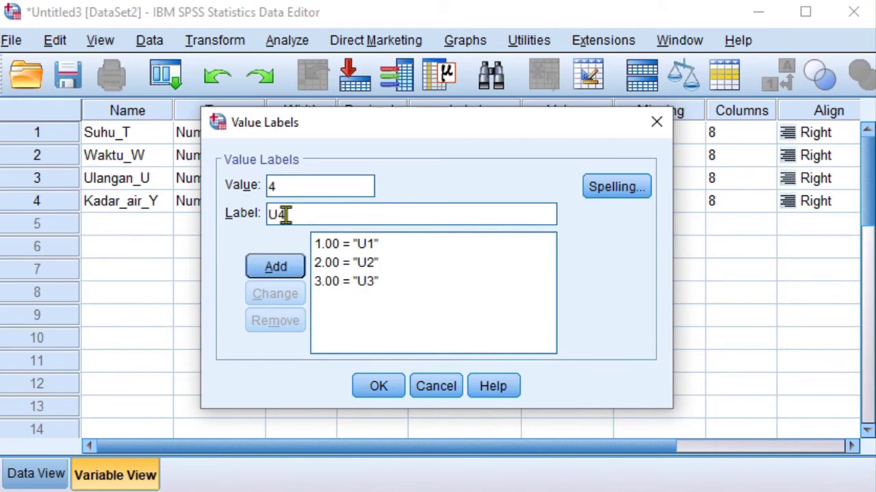
pyautogui.write('4')
pyautogui.click(285, 274)
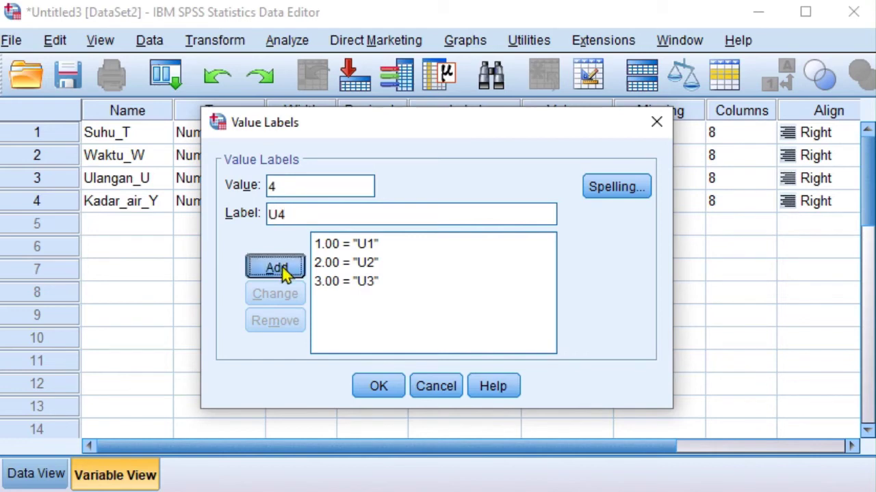
pyautogui.click(378, 387)
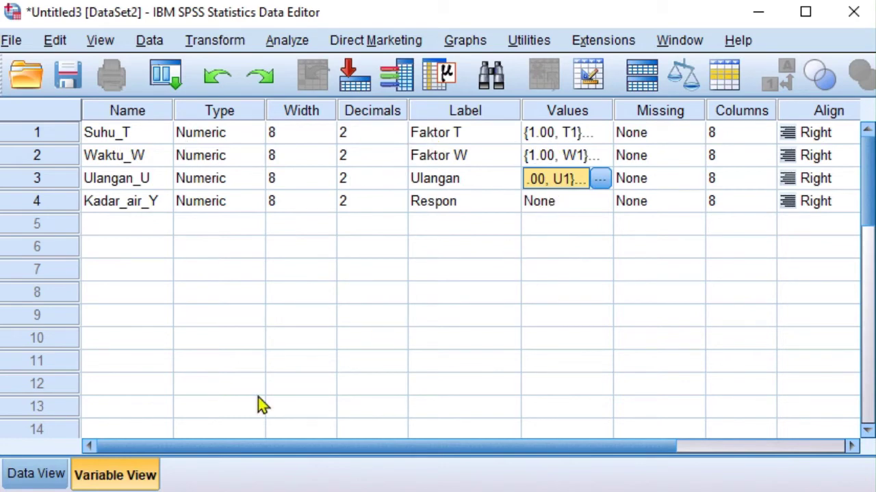
# Check the Excel treatment table and enter 1 for Suhu_T, Waktu_W and Ulangan_U in the first case of the SPSS data.
pyautogui.click(36, 475)
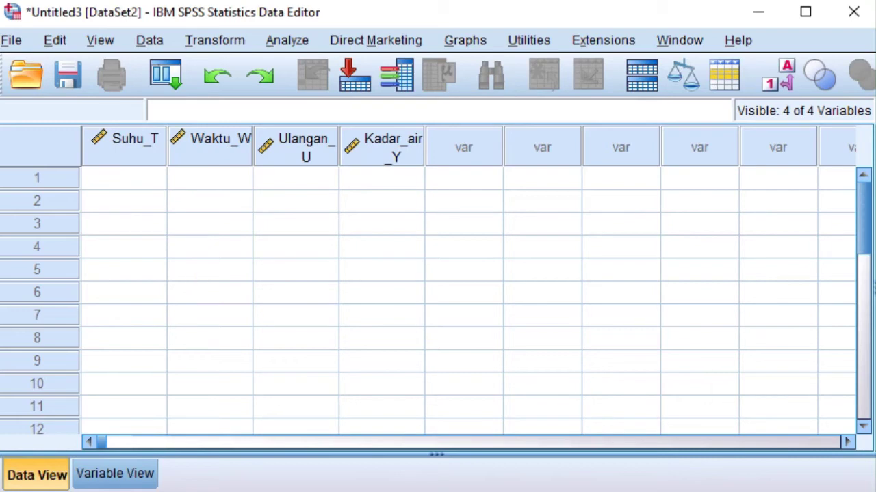
pyautogui.click(418, 489)
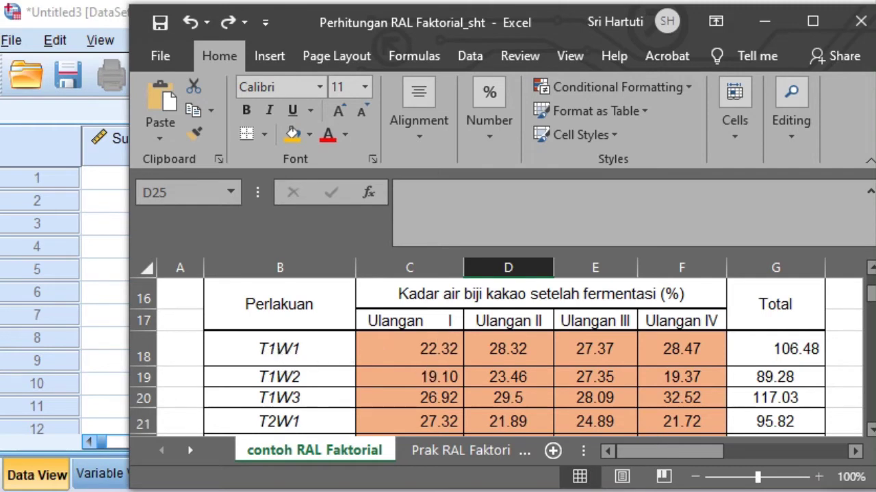
pyautogui.hotkey('alt', 'Tab')
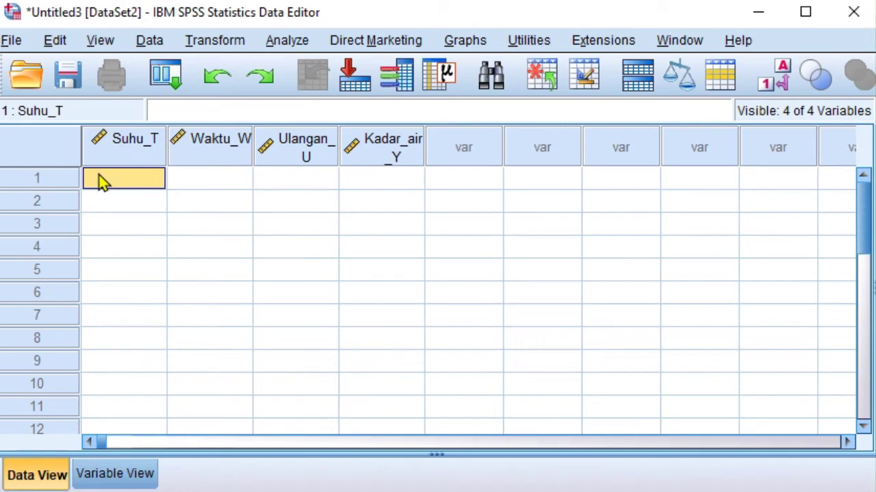
pyautogui.write('1')
pyautogui.click(202, 184)
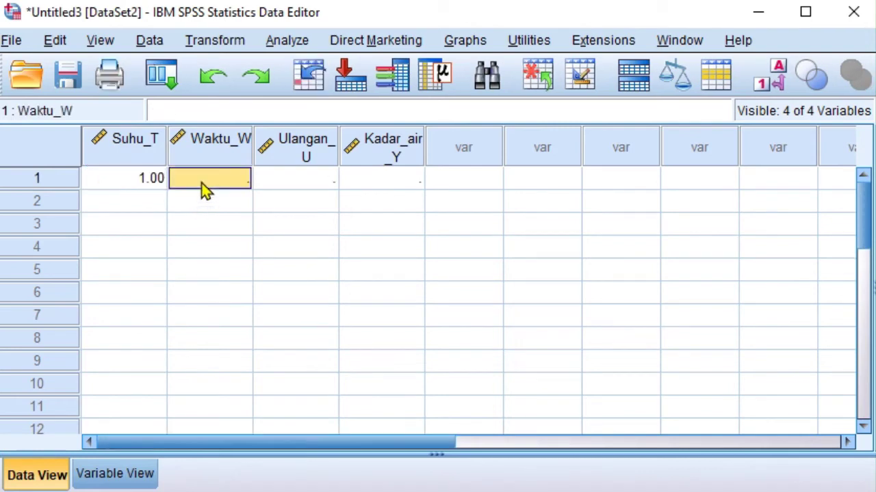
pyautogui.write('1')
pyautogui.click(266, 189)
pyautogui.write('1')
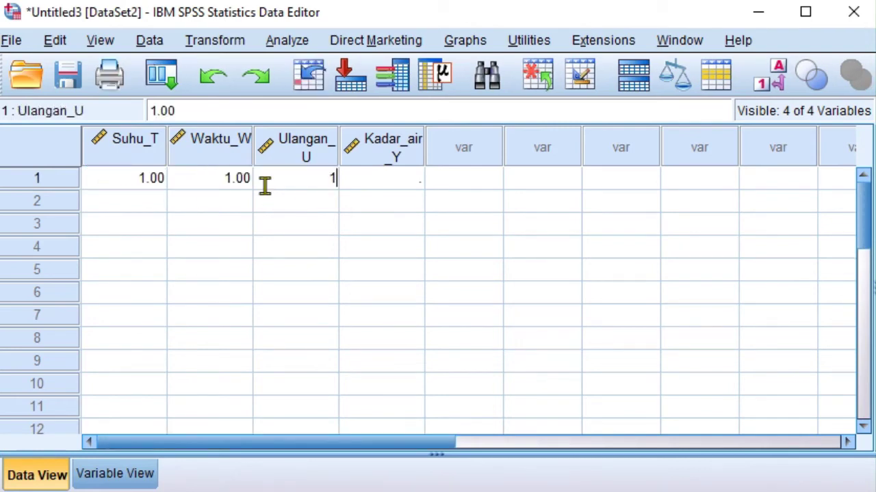
# Copy the T1W1 moisture value 22.32 for Ulangan I from Excel cell C18 into Kadar_air_Y of case 1 in SPSS.
pyautogui.click(372, 182)
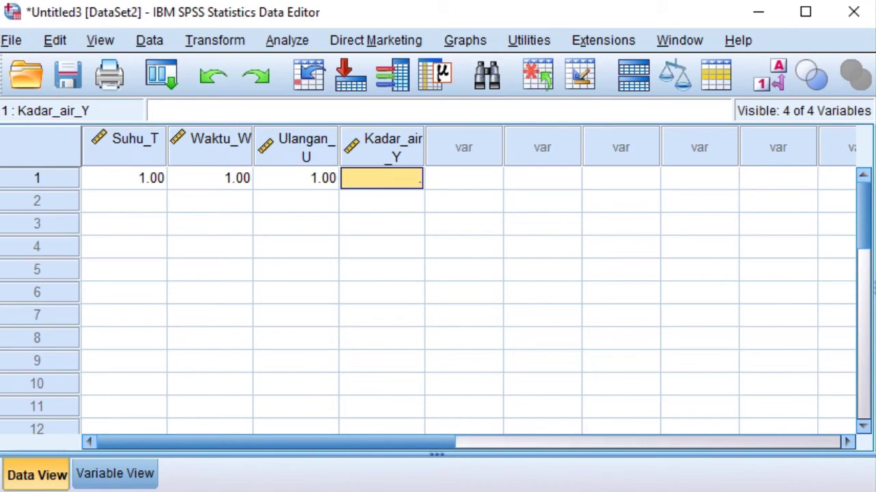
pyautogui.click(399, 491)
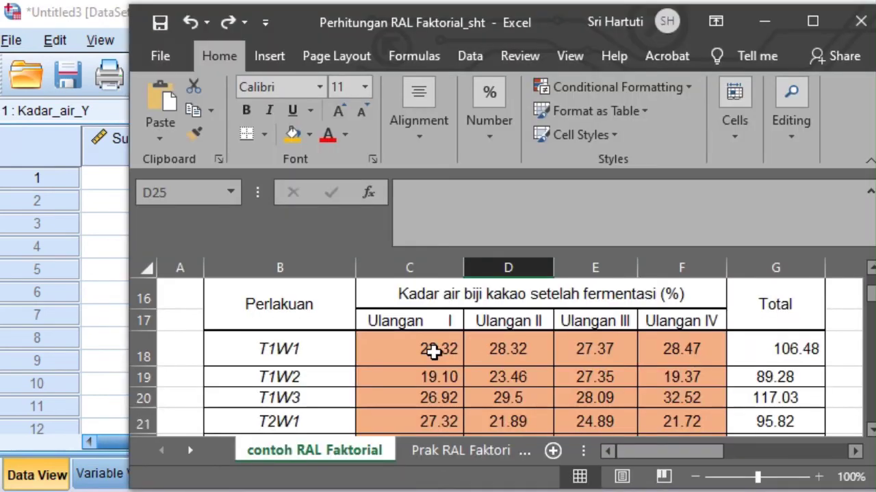
pyautogui.click(433, 351)
pyautogui.rightClick(433, 351)
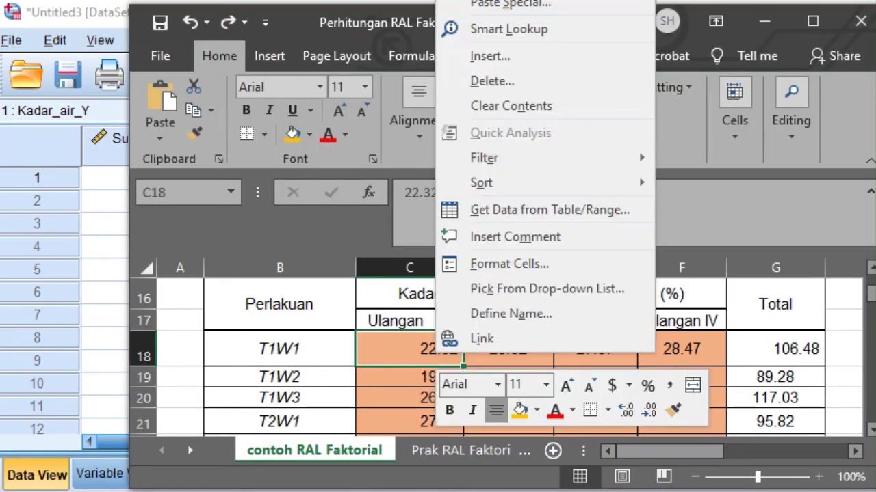
pyautogui.hotkey('ctrl', 'c')
pyautogui.hotkey('alt', 'Tab')
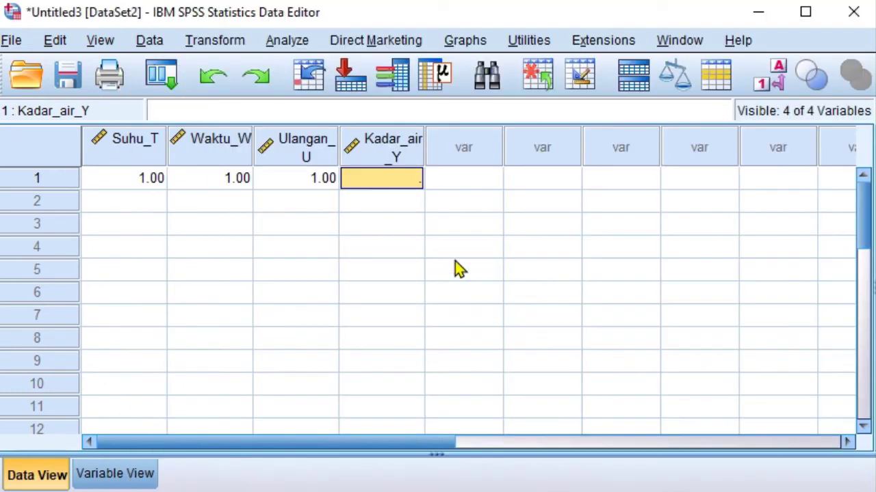
pyautogui.rightClick(380, 179)
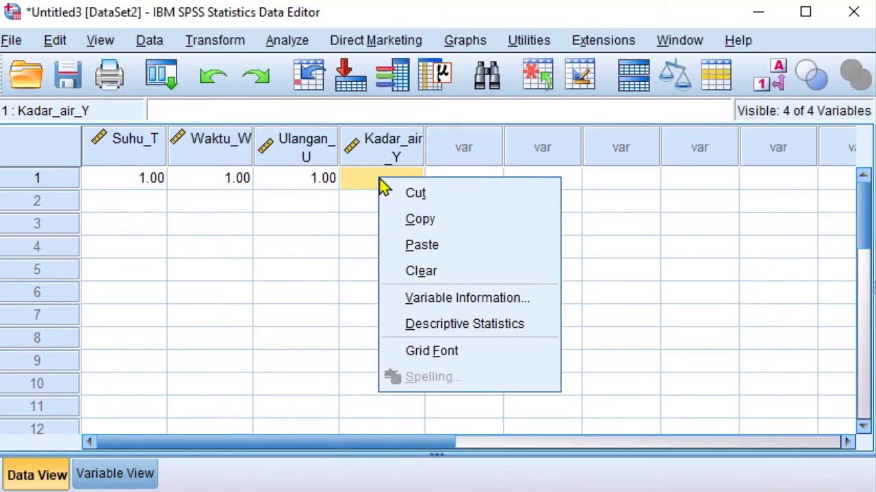
pyautogui.click(412, 247)
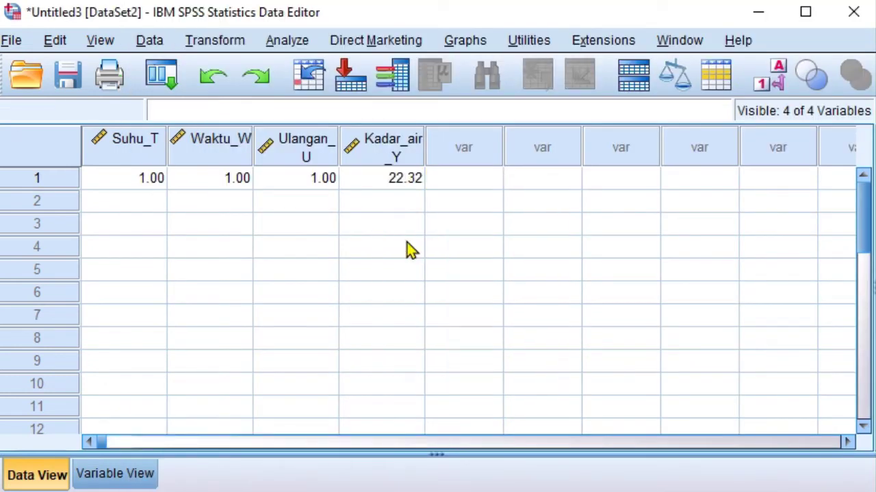
# Check the Excel treatment table and enter Suhu_T 1, Waktu_W 2 and Ulangan_U 1 for case 2 in SPSS.
pyautogui.click(122, 208)
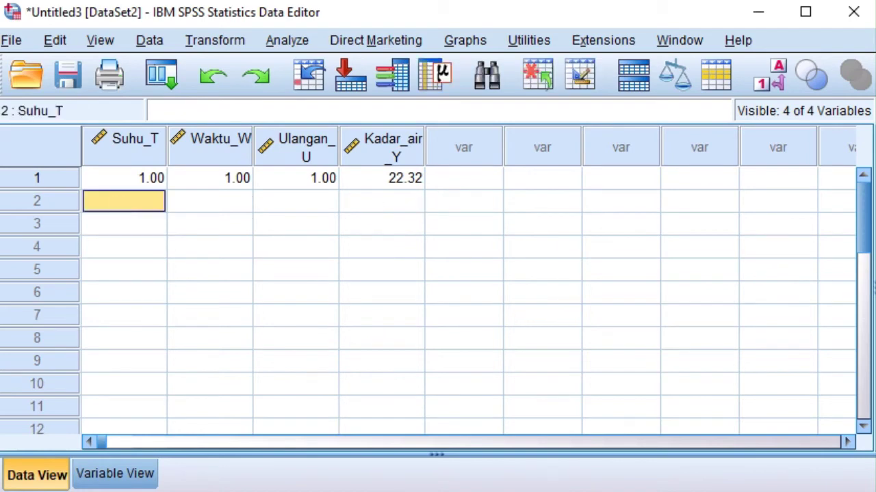
pyautogui.hotkey('alt', 'Tab')
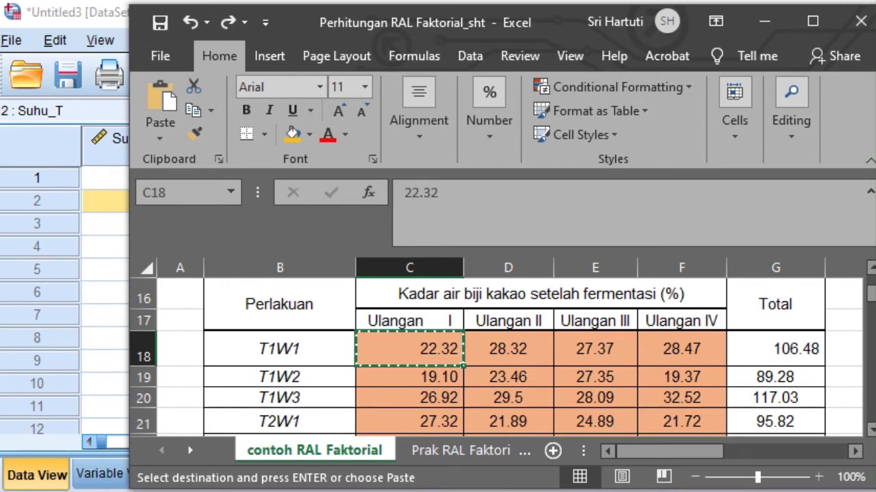
pyautogui.hotkey('alt', 'Tab')
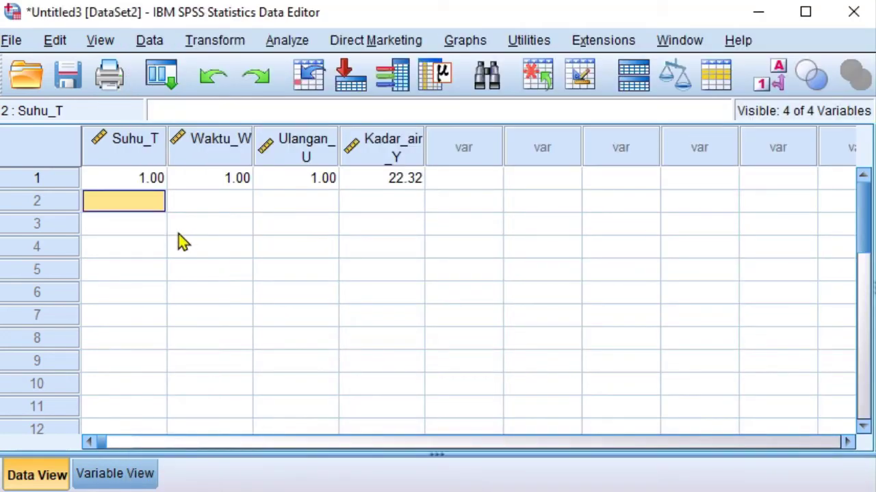
pyautogui.write('t')
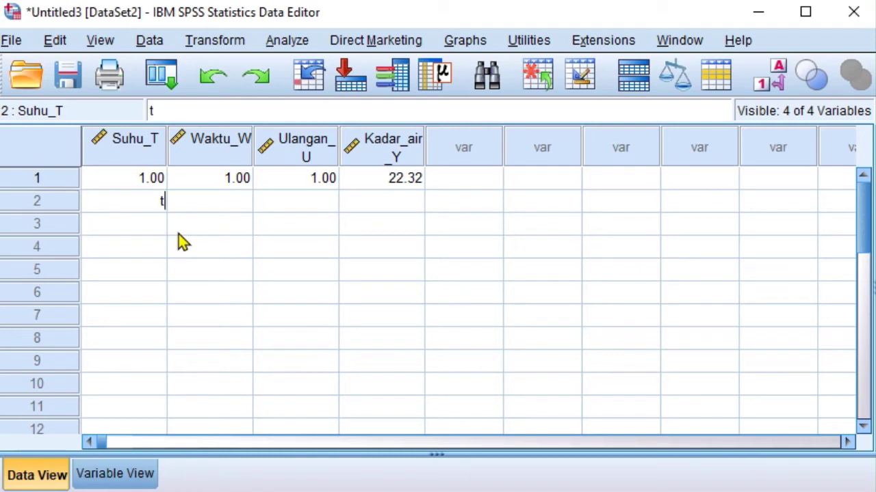
pyautogui.press('BackSpace')
pyautogui.write('1')
pyautogui.click(203, 202)
pyautogui.write('2')
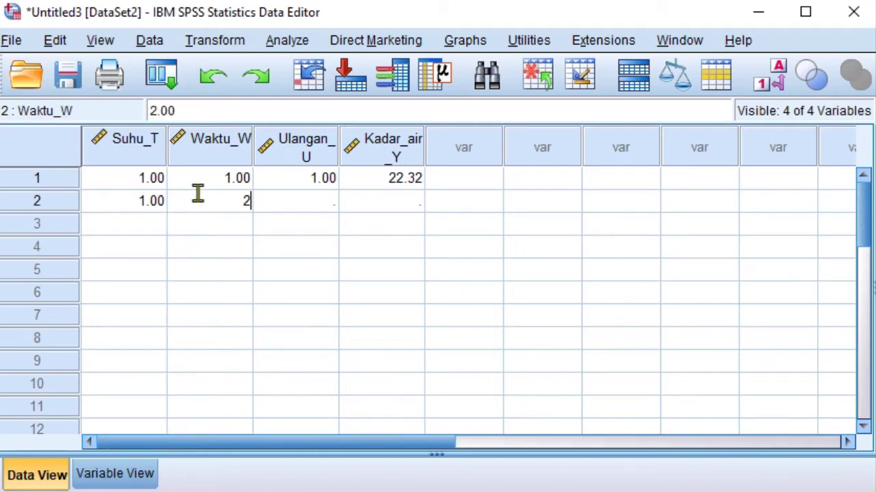
pyautogui.click(328, 204)
pyautogui.write('1')
# Copy the T1W2 moisture value 19.10 for Ulangan I from Excel cell C19 into Kadar_air_Y of case 2 in SPSS.
pyautogui.click(367, 213)
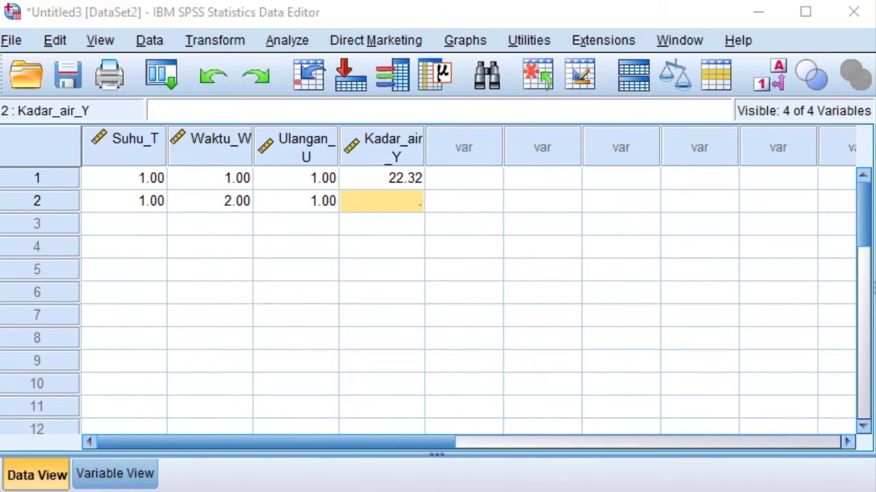
pyautogui.hotkey('alt', 'Tab')
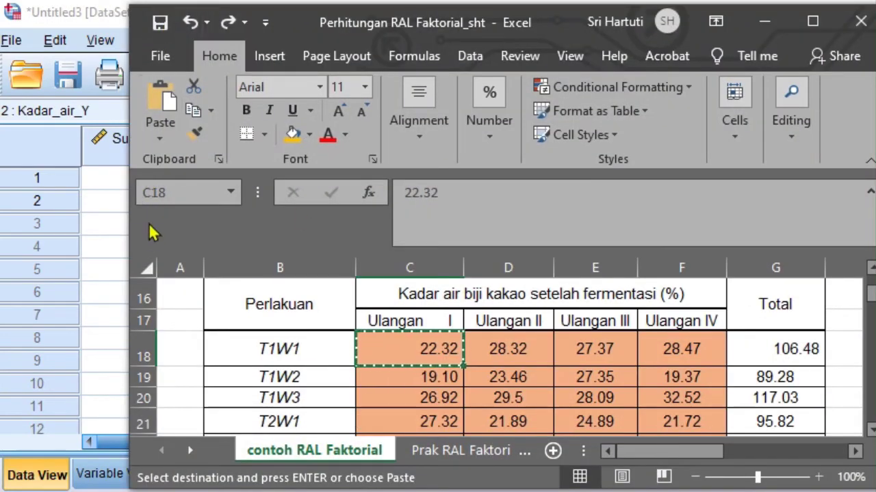
pyautogui.moveTo(129, 242); pyautogui.dragTo(260, 248)
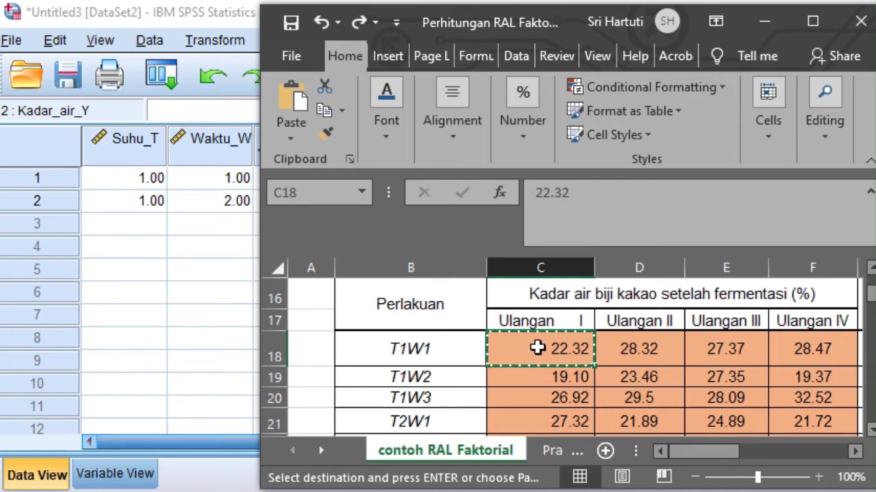
pyautogui.click(508, 378)
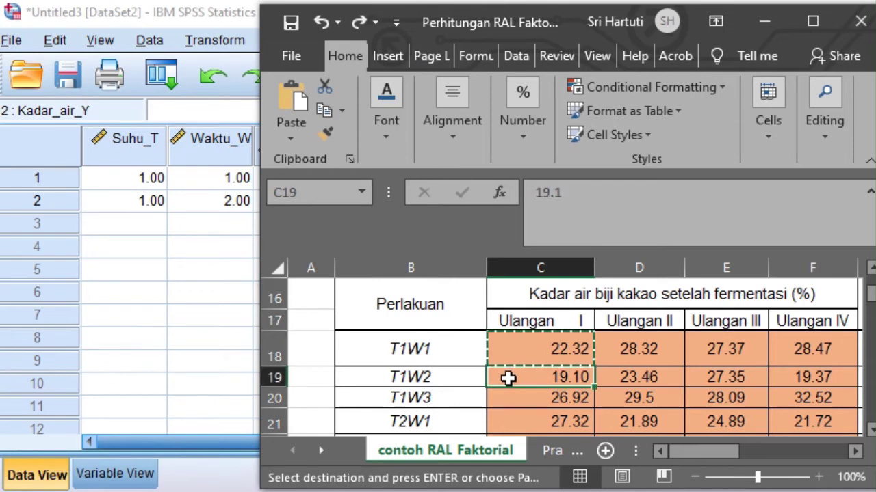
pyautogui.hotkey('ctrl', 'c')
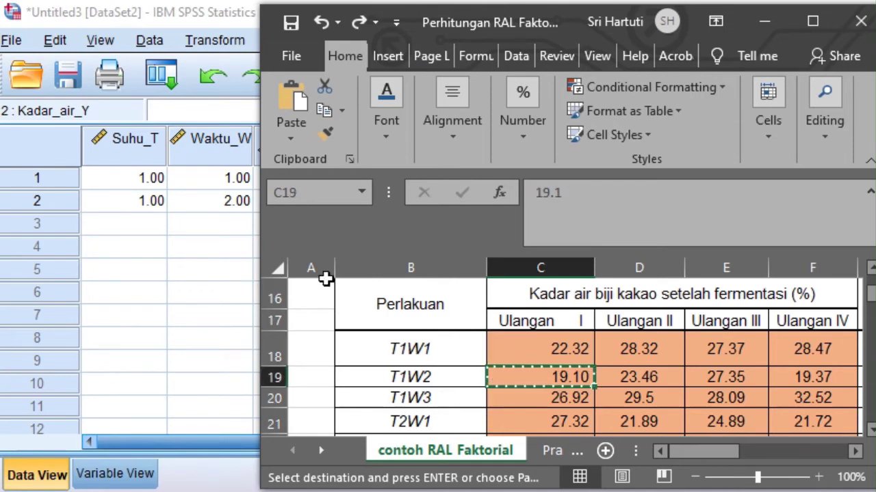
pyautogui.click(244, 229)
pyautogui.click(392, 201)
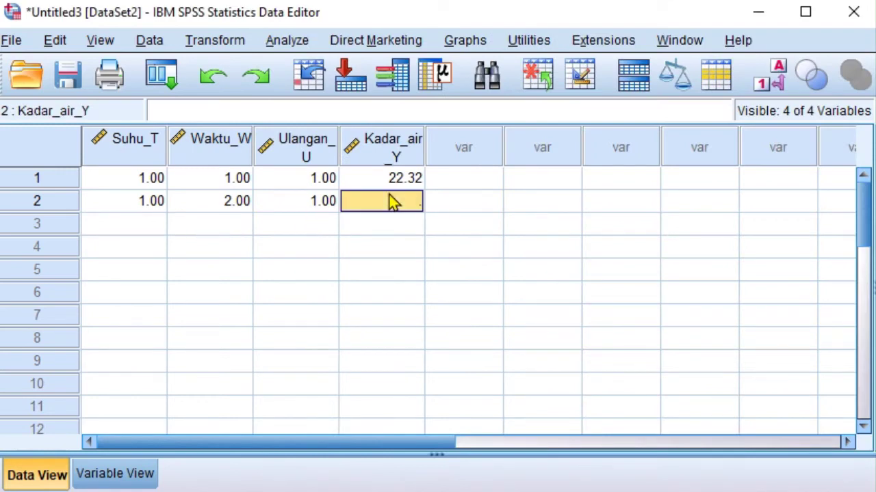
pyautogui.hotkey('ctrl', 'v')
# Enter Suhu_T 1, Waktu_W 3 and Ulangan_U 1 for case 3.
pyautogui.click(149, 228)
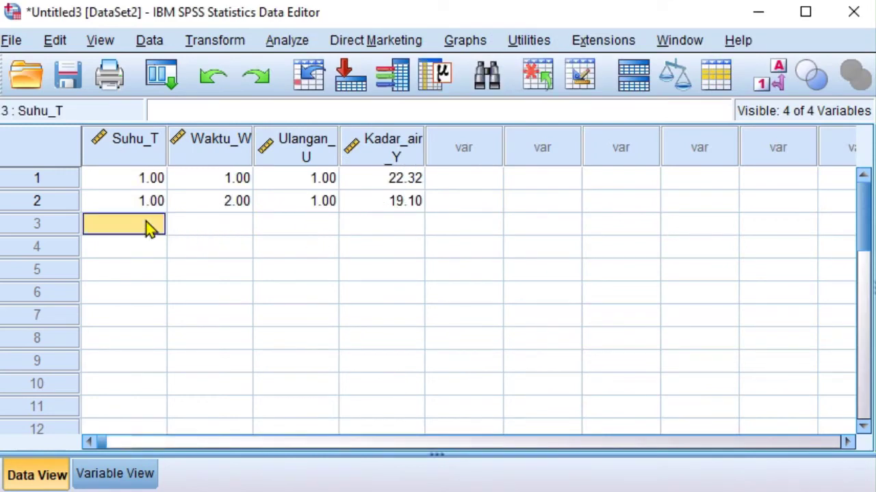
pyautogui.write('1')
pyautogui.click(216, 226)
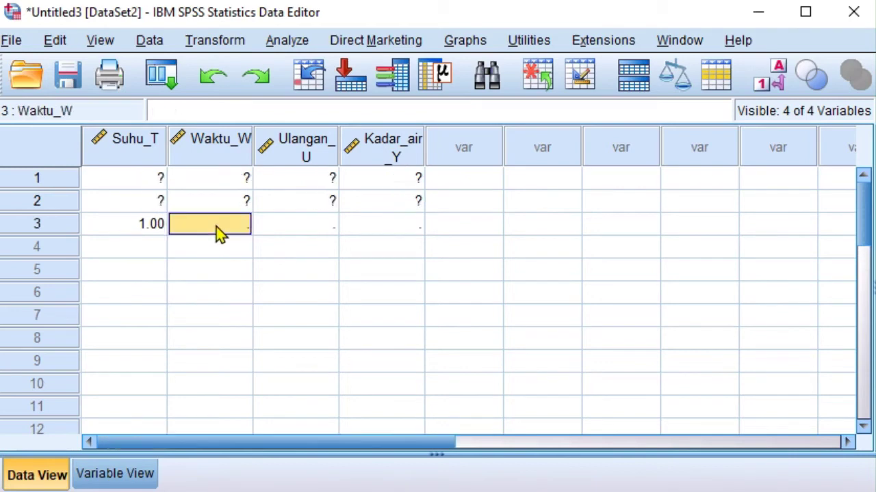
pyautogui.write('3')
pyautogui.click(290, 236)
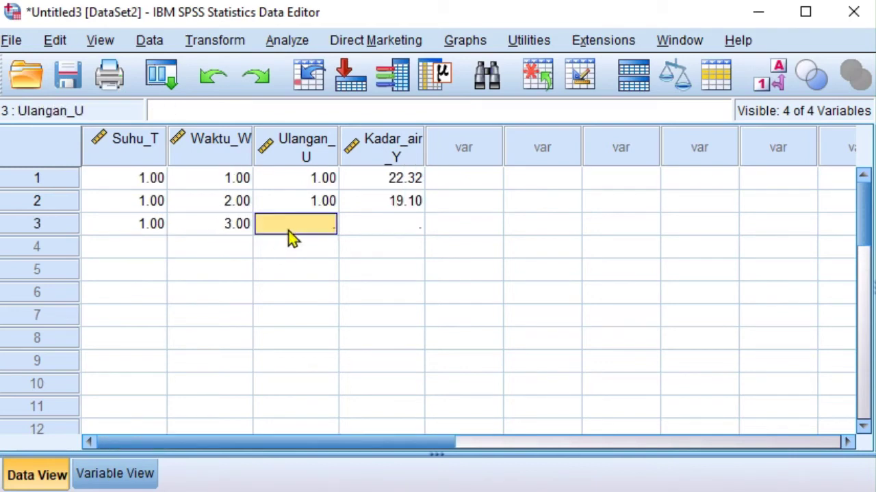
pyautogui.write('1')
# Copy the T1W3 moisture value 26.92 for Ulangan I from Excel cell C20 into Kadar_air_Y of case 3 in SPSS.
pyautogui.click(387, 225)
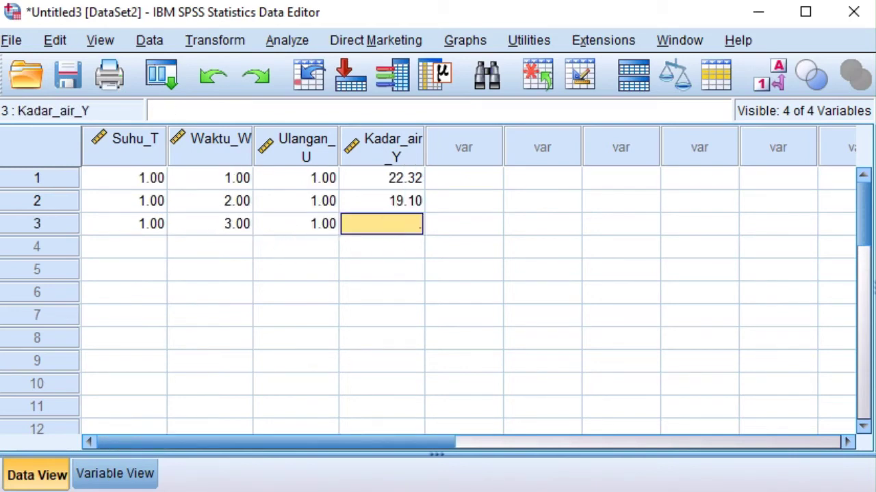
pyautogui.hotkey('alt', 'Tab')
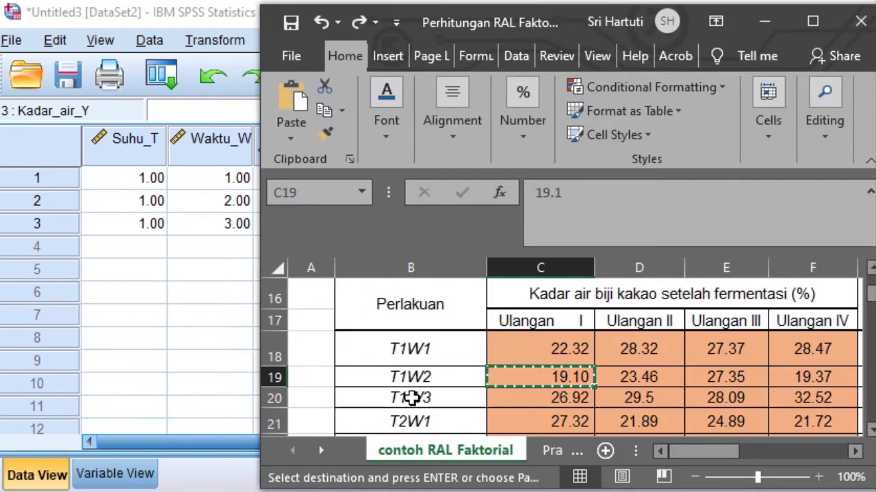
pyautogui.click(545, 402)
pyautogui.hotkey('ctrl', 'c')
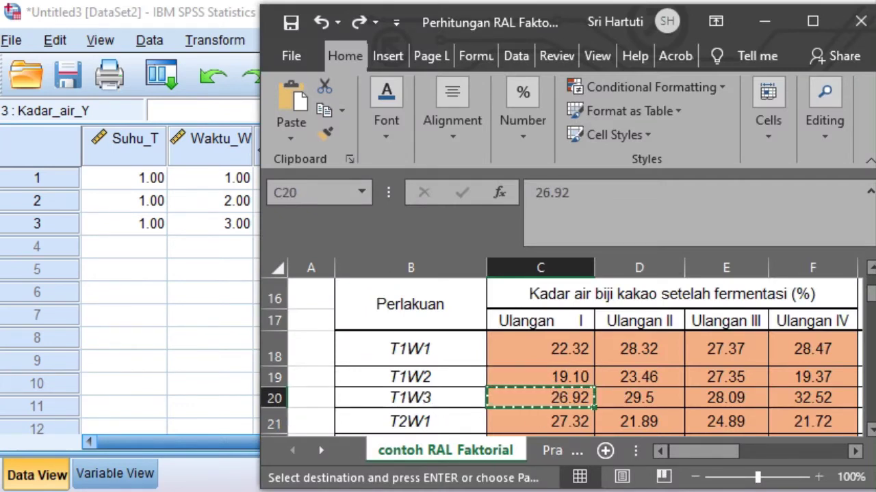
pyautogui.click(210, 248)
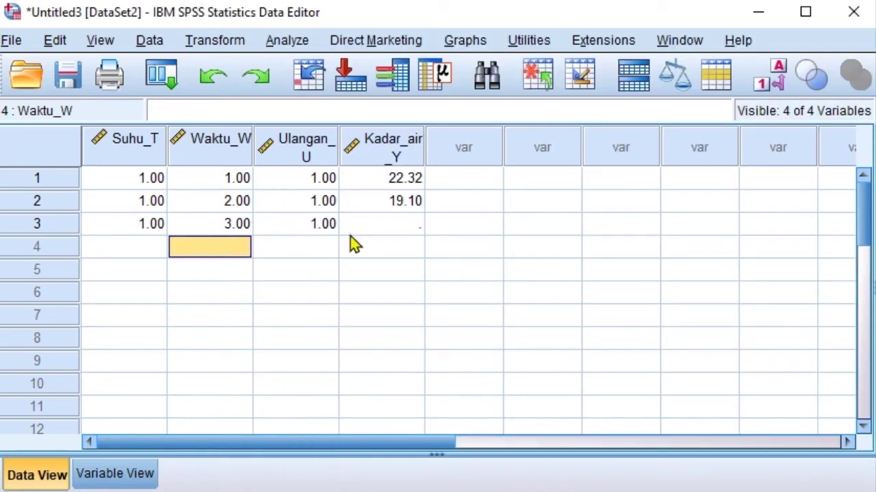
pyautogui.click(366, 212)
pyautogui.click(365, 223)
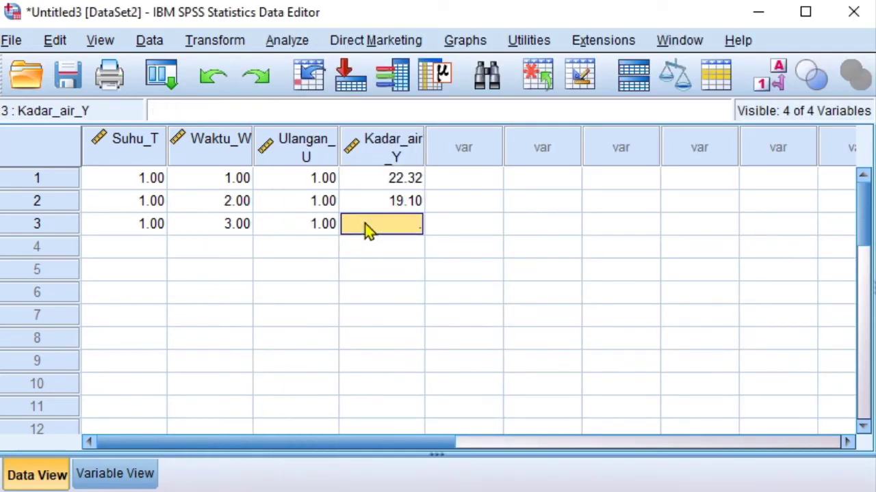
pyautogui.hotkey('ctrl', 'v')
# Check the T2 treatments in the Excel table and enter 2 for Suhu_T in cases 4 to 6 in SPSS.
pyautogui.click(430, 491)
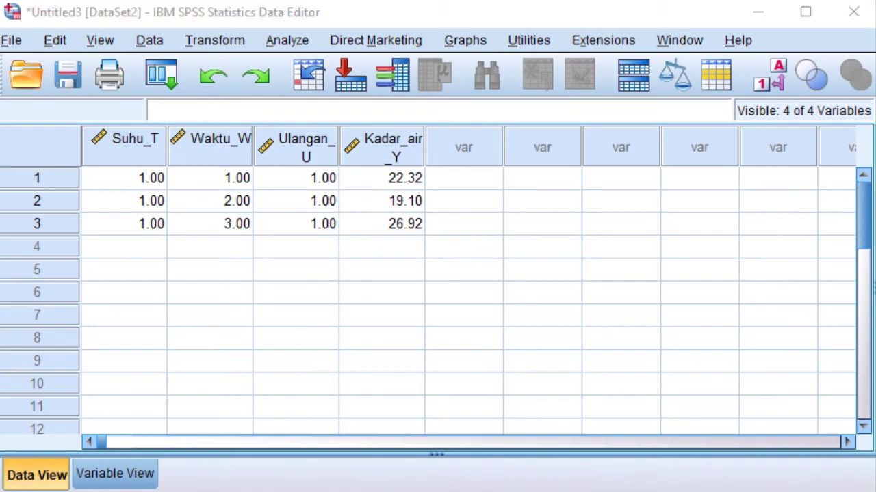
pyautogui.scroll(-1, 466, 352)
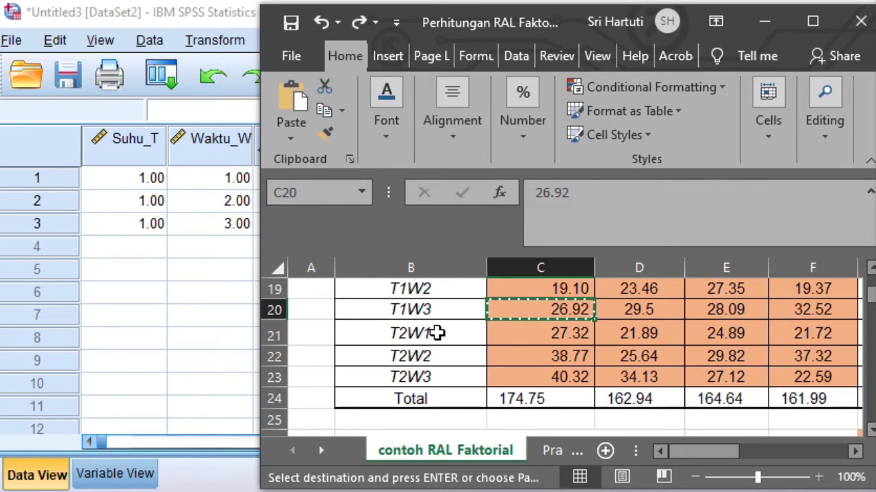
pyautogui.click(153, 246)
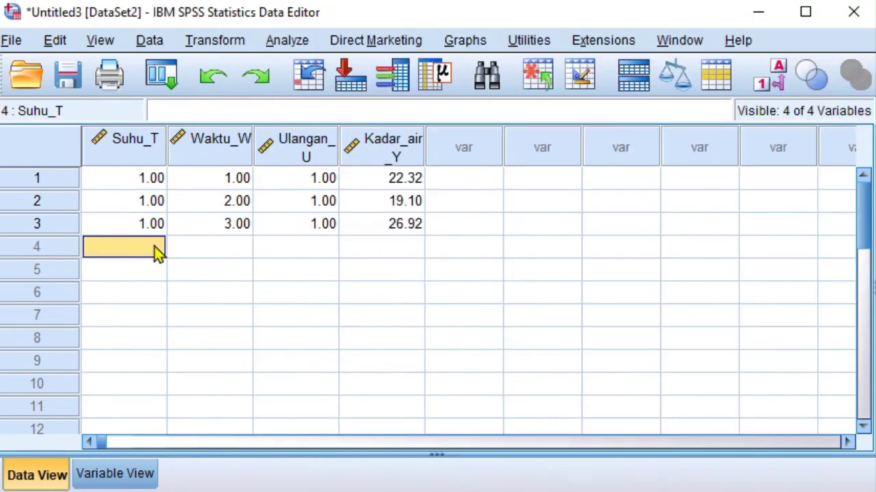
pyautogui.write('2')
pyautogui.click(149, 273)
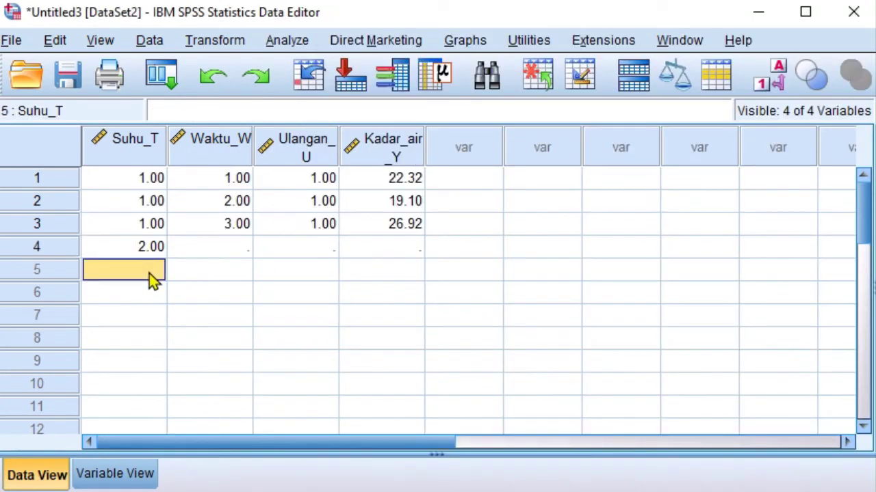
pyautogui.write('2')
pyautogui.click(150, 313)
pyautogui.click(148, 291)
pyautogui.write('2')
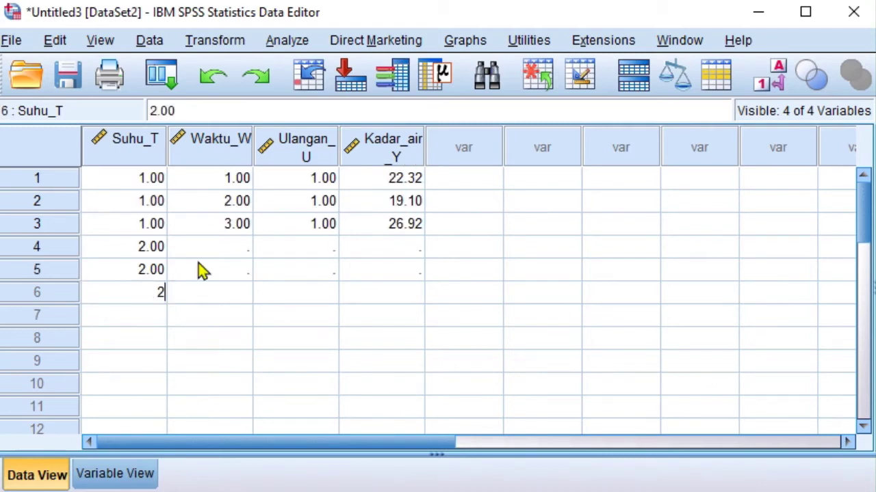
# Enter the Waktu_W values 1, 2 and 3 for cases 4, 5 and 6.
pyautogui.click(216, 252)
pyautogui.write('1')
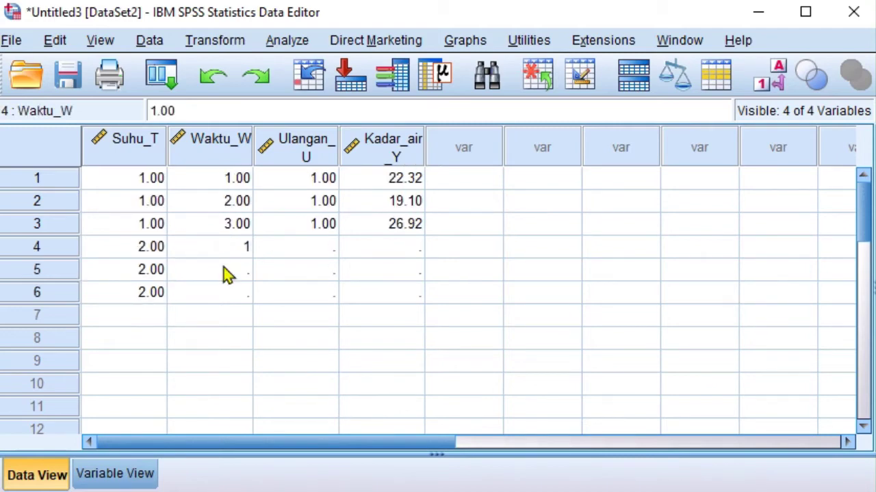
pyautogui.click(223, 270)
pyautogui.write('2')
pyautogui.click(227, 297)
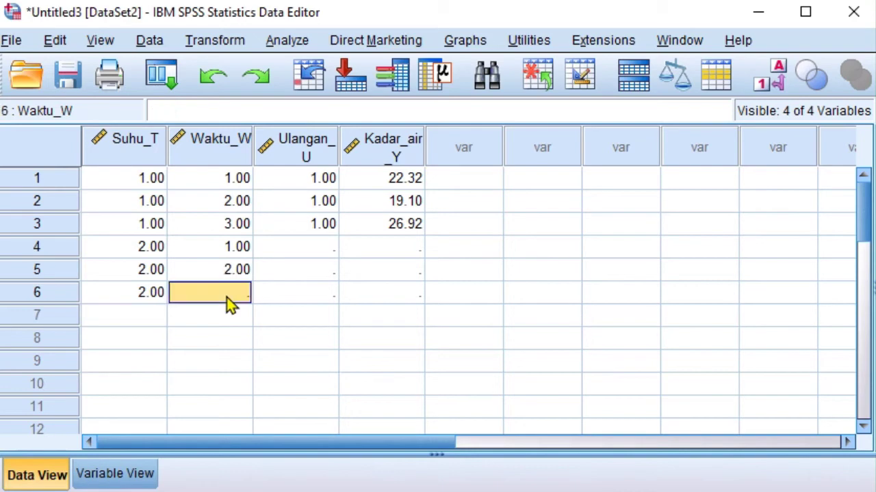
pyautogui.write('3')
# Check the replication column in the Excel table and enter 1 for Ulangan_U in cases 4 to 6 in SPSS.
pyautogui.click(301, 248)
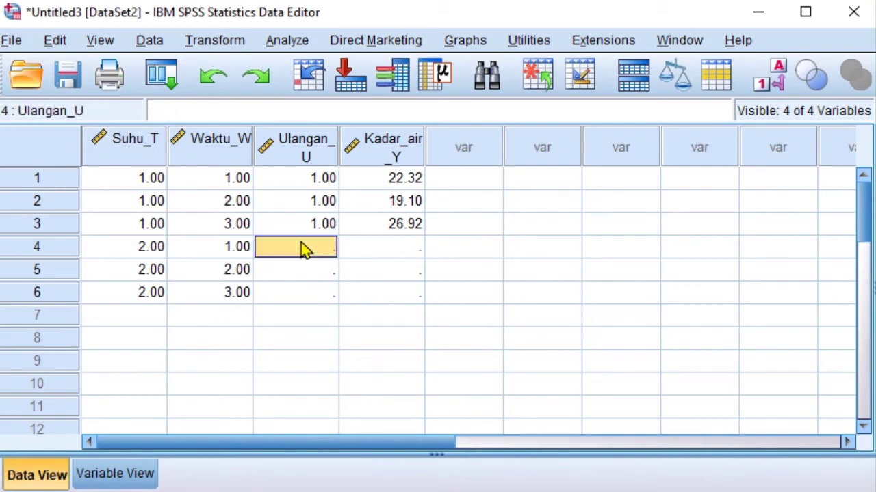
pyautogui.hotkey('alt', 'Tab')
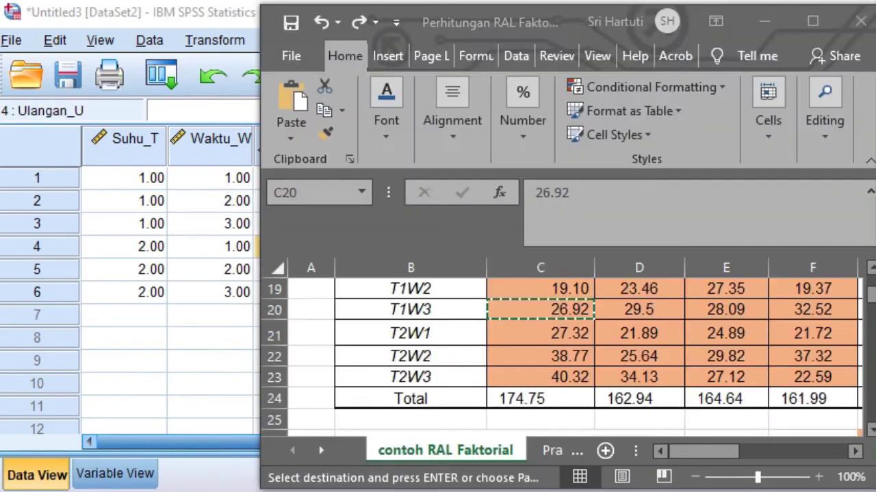
pyautogui.scroll(1, 537, 303)
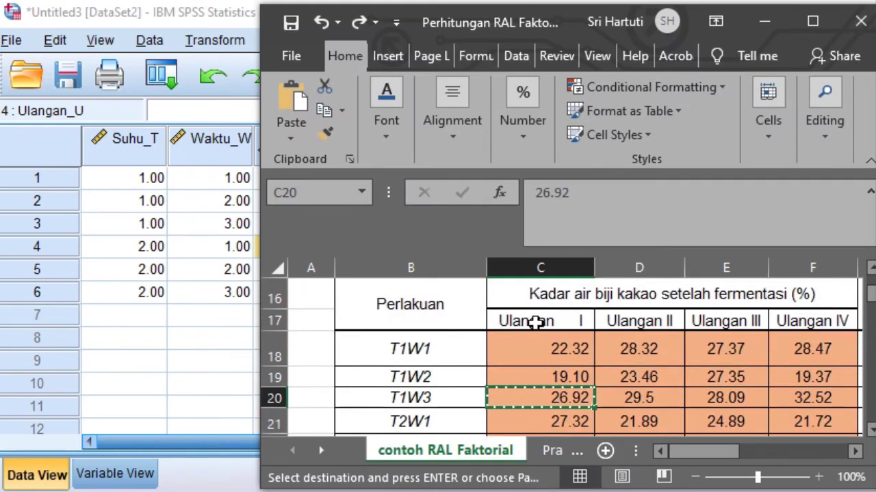
pyautogui.scroll(-2, 532, 323)
pyautogui.scroll(1, 536, 327)
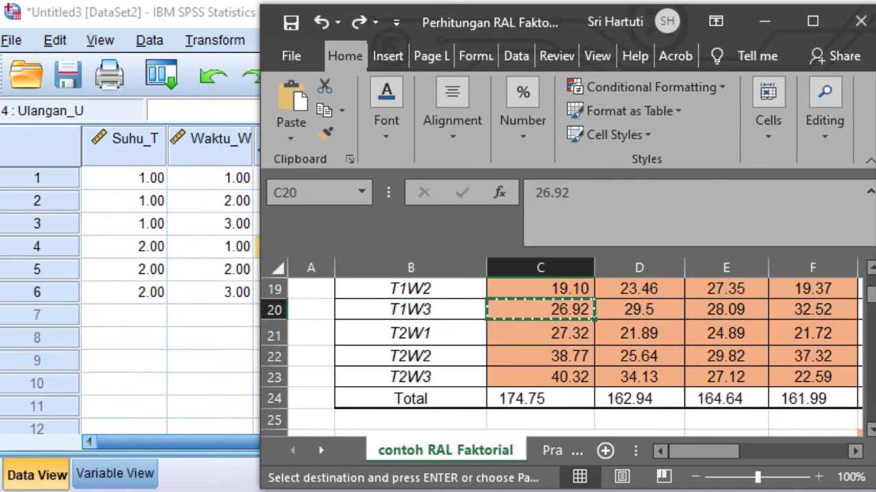
pyautogui.click(142, 345)
pyautogui.click(311, 249)
pyautogui.write('1')
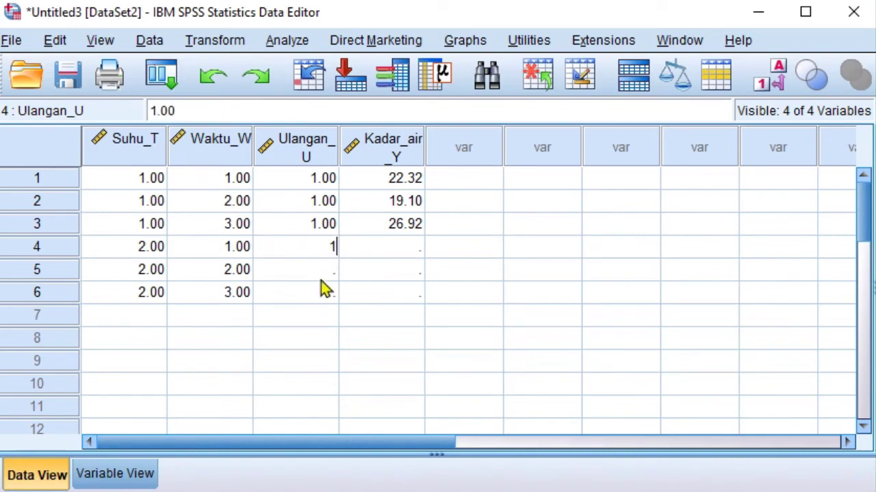
pyautogui.press('Return')
pyautogui.write('1')
pyautogui.press('Return')
pyautogui.write('1')
# Copy the Ulangan I values 27.32, 38.77 and 40.32 from Excel cells C21:C23 into Kadar_air_Y of cases 4 to 6 in SPSS.
pyautogui.click(385, 247)
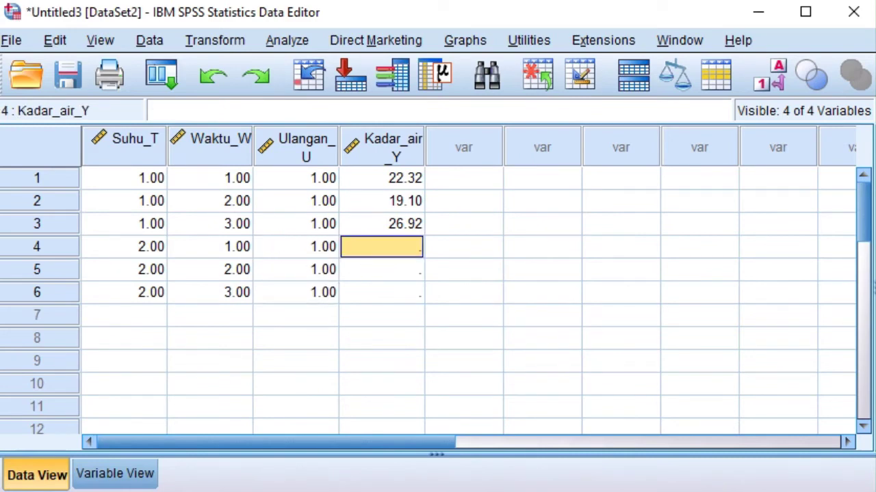
pyautogui.hotkey('alt', 'Tab')
pyautogui.moveTo(512, 332); pyautogui.dragTo(515, 372)
pyautogui.hotkey('ctrl', 'c')
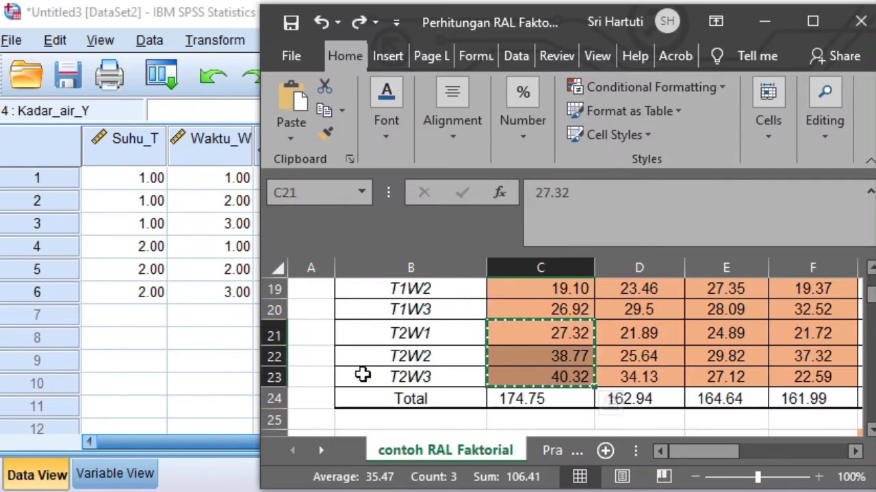
pyautogui.click(210, 316)
pyautogui.click(380, 252)
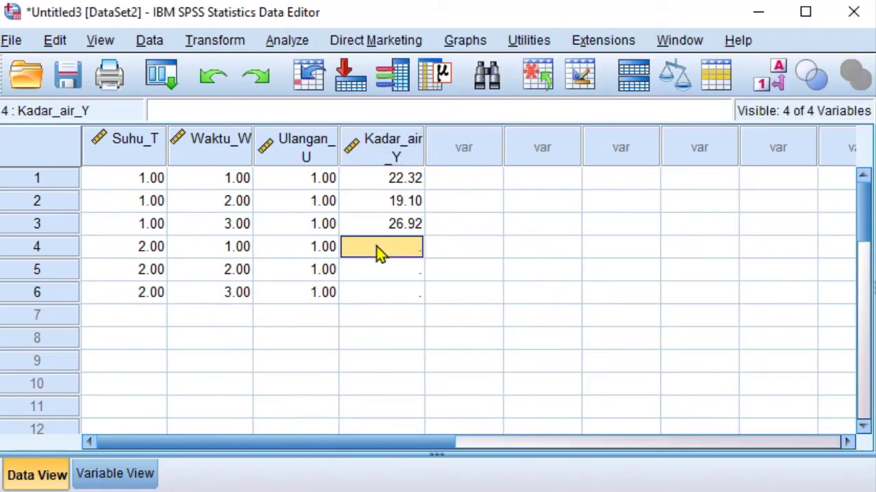
pyautogui.hotkey('ctrl', 'v')
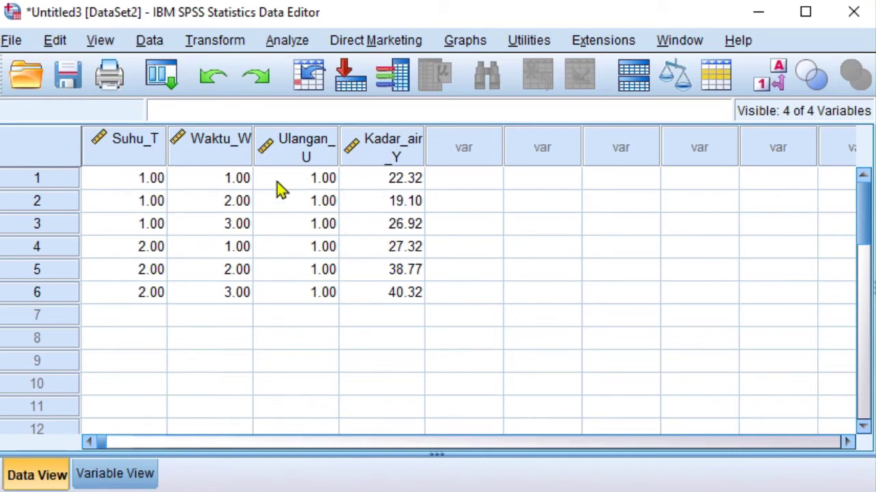
# Copy the Suhu_T and Waktu_W values of cases 1 to 6 into cases 7 to 12.
pyautogui.moveTo(113, 179); pyautogui.dragTo(205, 292)
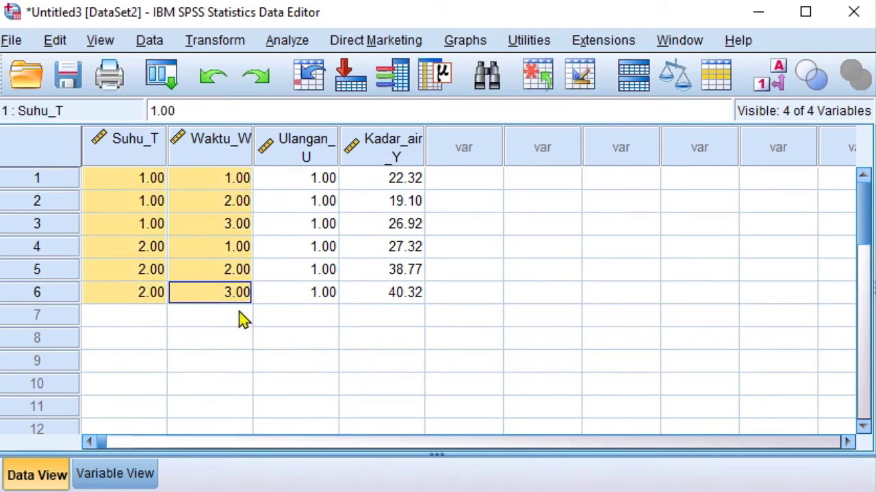
pyautogui.click(130, 313)
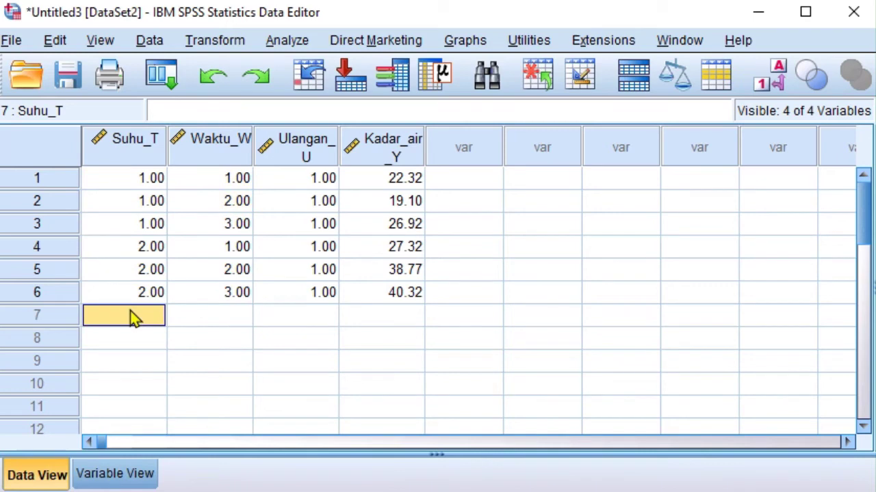
pyautogui.hotkey('ctrl', 'v')
# Enter 2 for Ulangan_U in case 7 and copy it into cases 8 to 12.
pyautogui.click(322, 319)
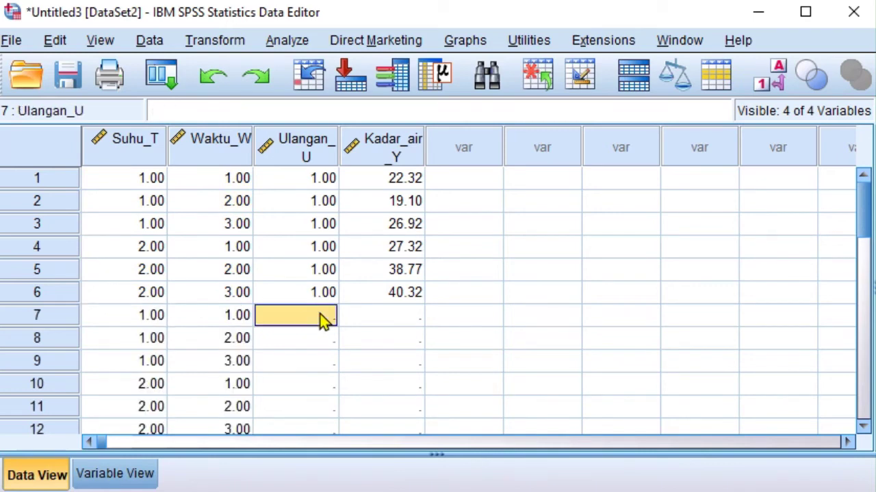
pyautogui.write('2')
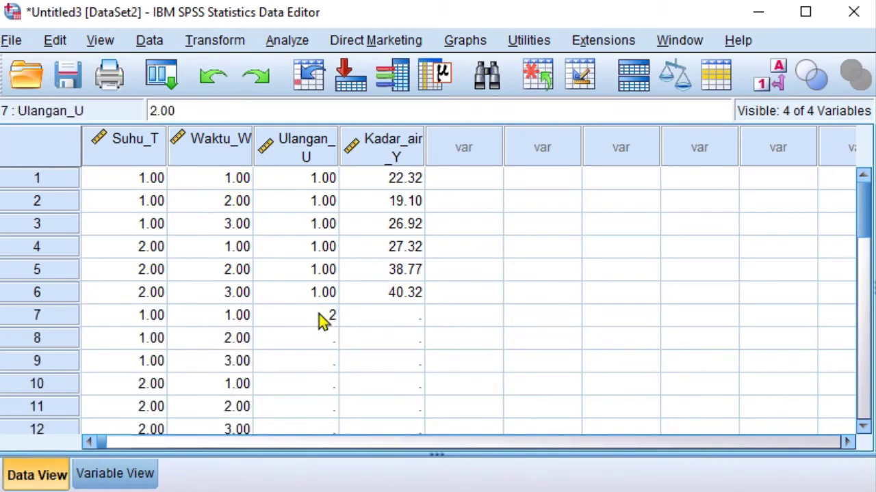
pyautogui.press('Return')
pyautogui.click(322, 319)
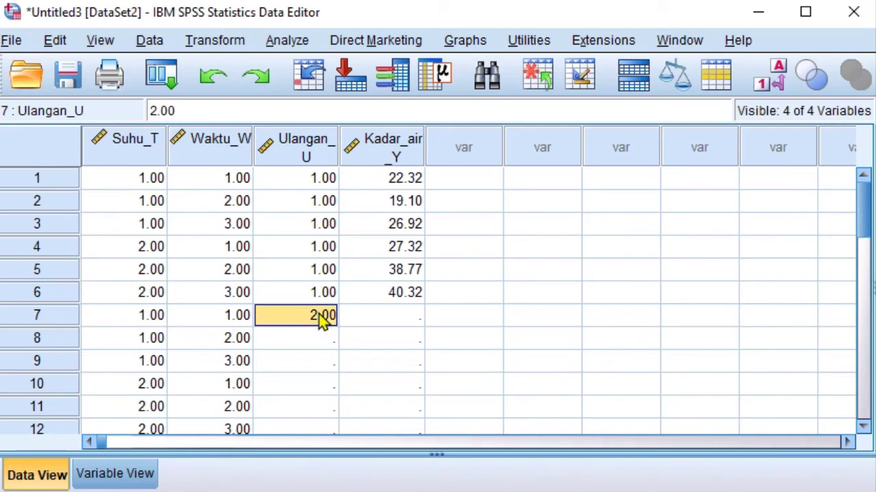
pyautogui.scroll(-1, 322, 337)
pyautogui.moveTo(299, 269); pyautogui.dragTo(299, 362)
pyautogui.hotkey('ctrl', 'v')
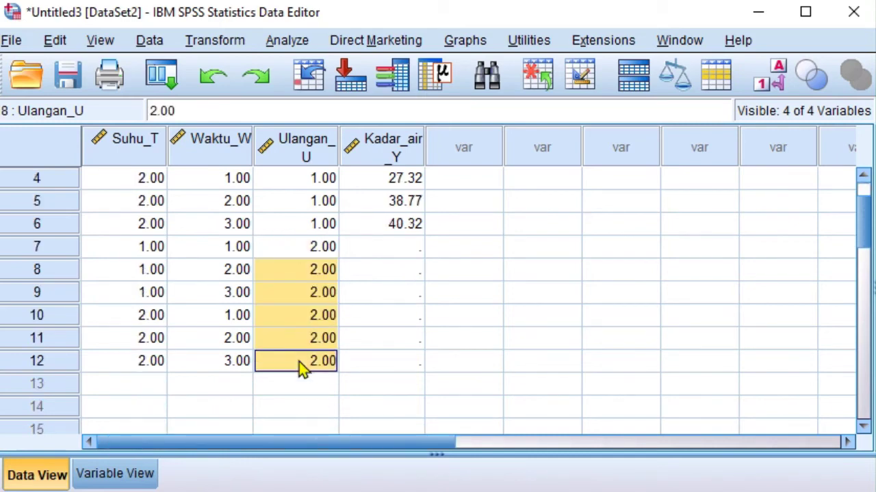
# Copy the Ulangan II values from Excel cells D18:D23 into Kadar_air_Y of cases 7 to 12 in SPSS.
pyautogui.click(411, 360)
pyautogui.hotkey('alt', 'Tab')
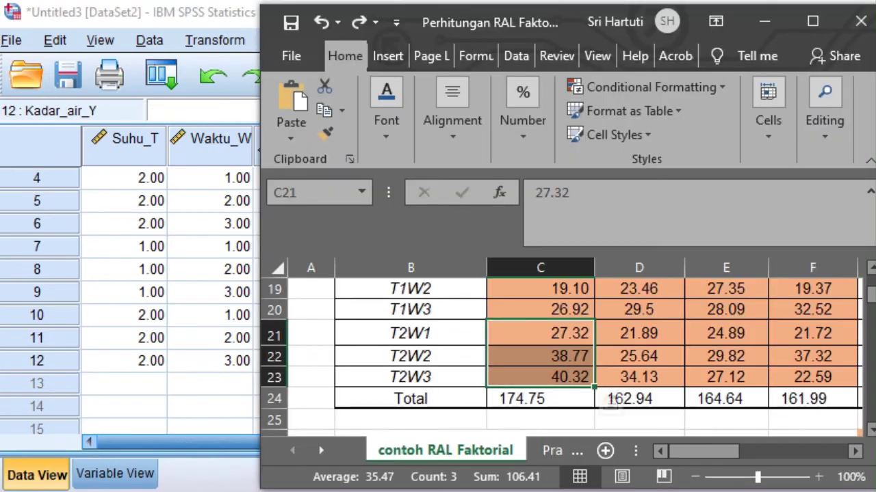
pyautogui.scroll(1, 636, 315)
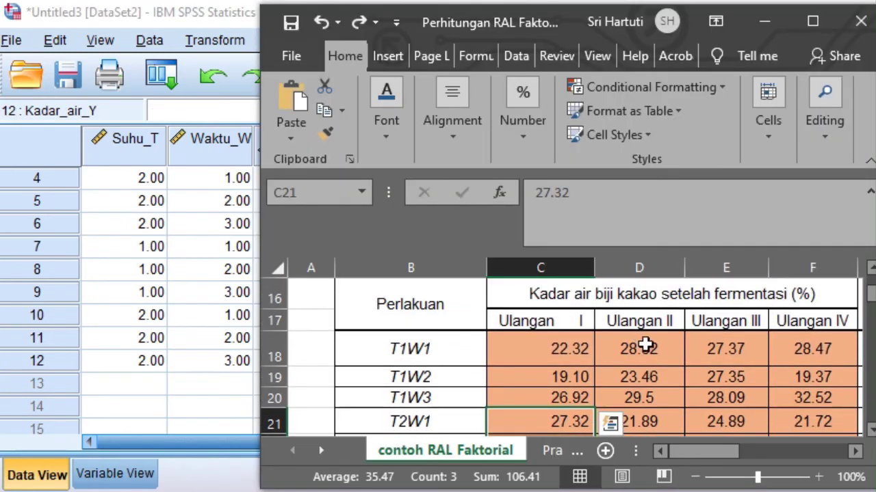
pyautogui.moveTo(643, 346); pyautogui.dragTo(641, 377)
pyautogui.hotkey('ctrl', 'c')
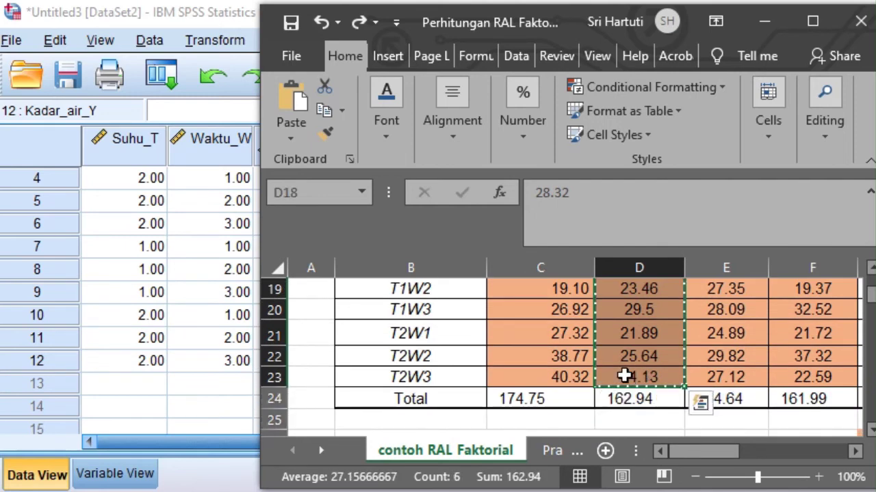
pyautogui.click(246, 380)
pyautogui.click(400, 251)
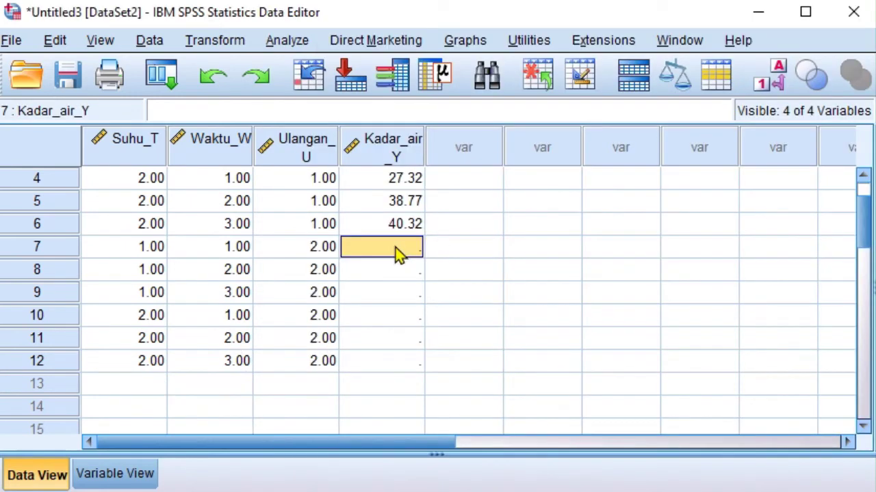
pyautogui.hotkey('ctrl', 'v')
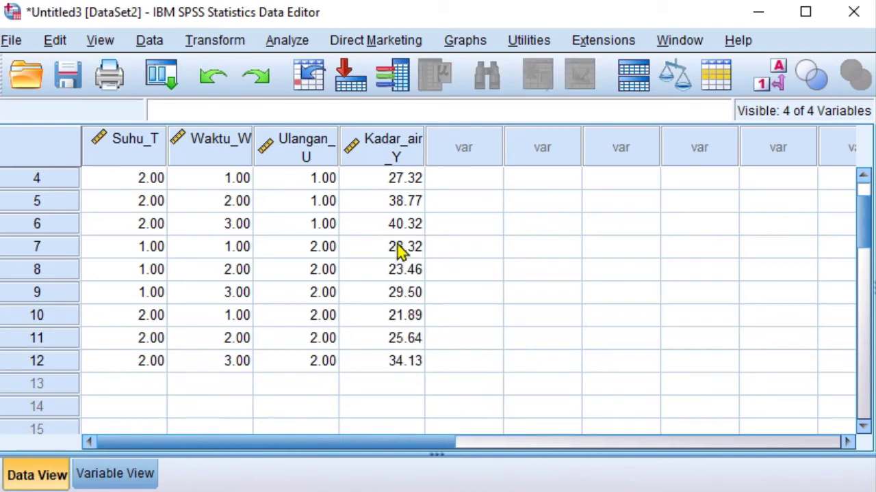
# Copy the Suhu_T and Waktu_W values of cases 7 to 12 into cases 13 to 18 and 19 to 24.
pyautogui.scroll(-1, 548, 306)
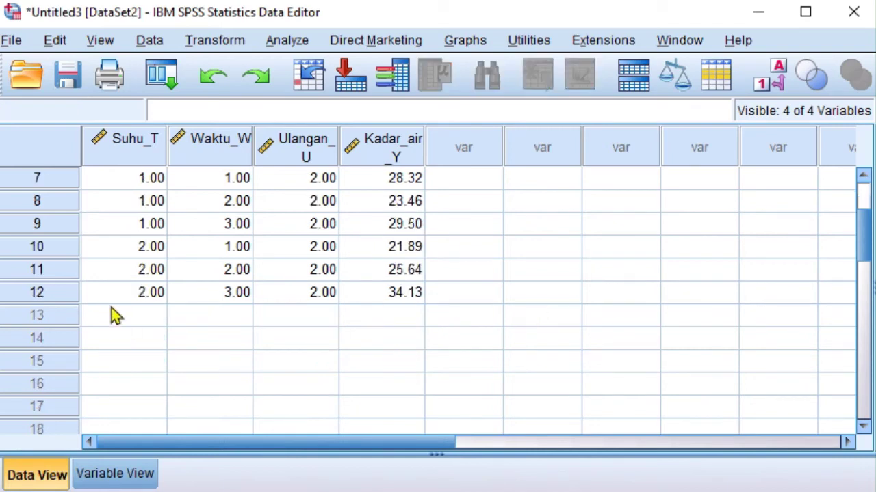
pyautogui.scroll(1, 136, 267)
pyautogui.moveTo(137, 252); pyautogui.dragTo(222, 366)
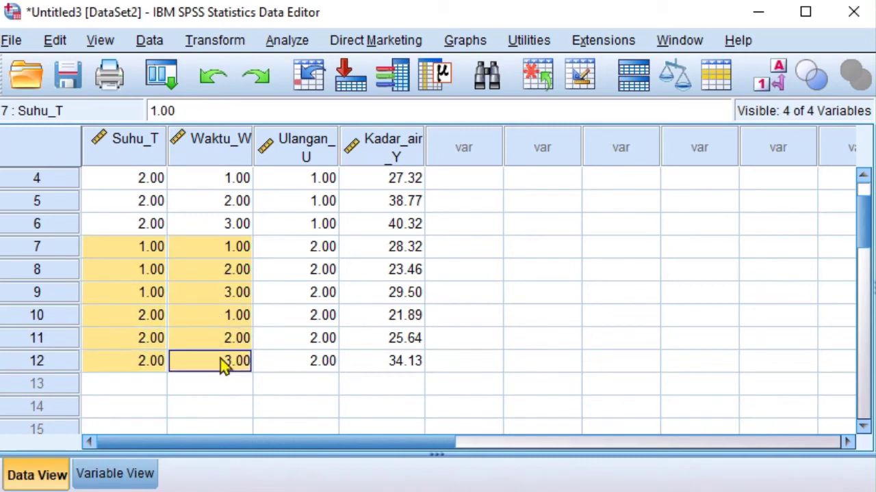
pyautogui.click(143, 384)
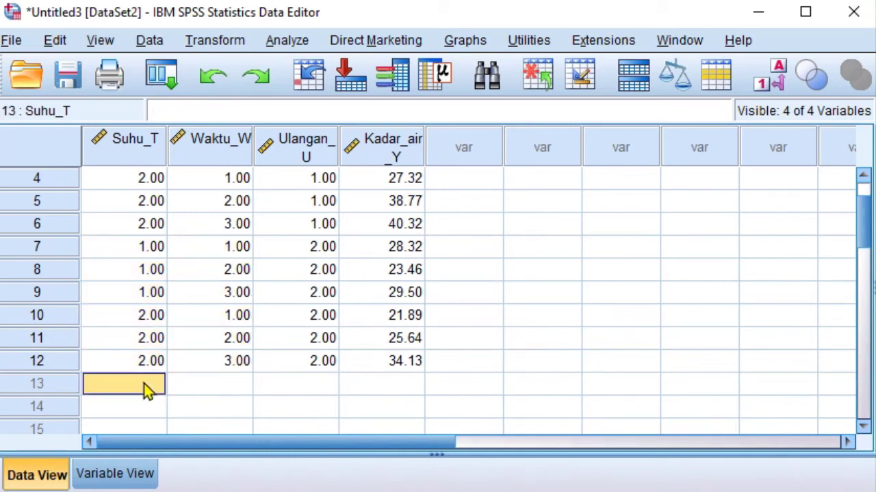
pyautogui.hotkey('ctrl', 'v')
pyautogui.scroll(-2, 235, 332)
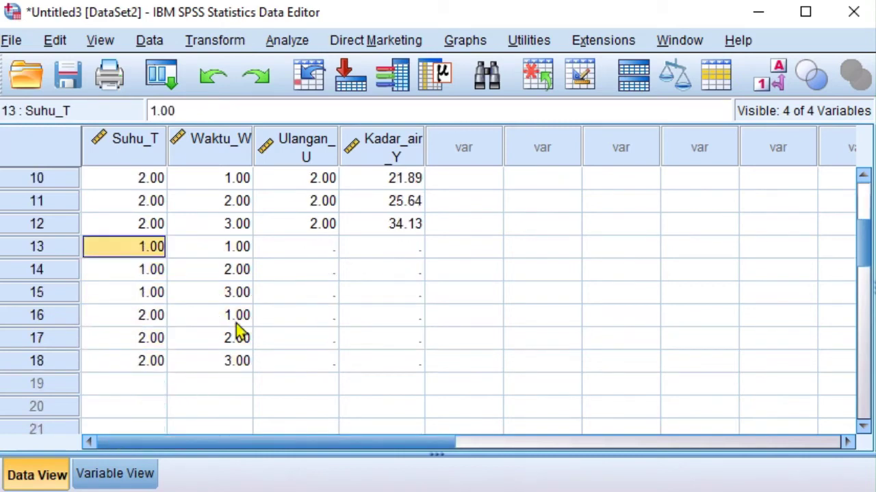
pyautogui.click(131, 384)
pyautogui.hotkey('ctrl', 'v')
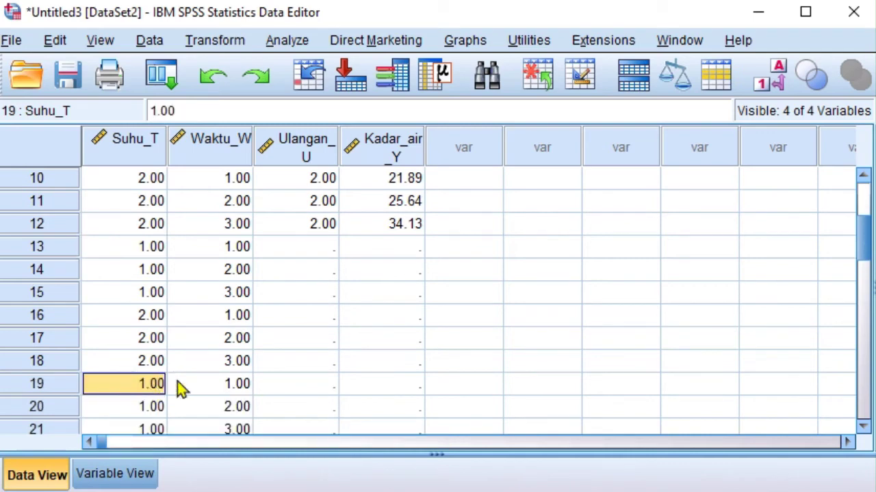
# Enter 3 for Ulangan_U in case 13 and copy it into cases 14 to 18.
pyautogui.click(328, 251)
pyautogui.write('3')
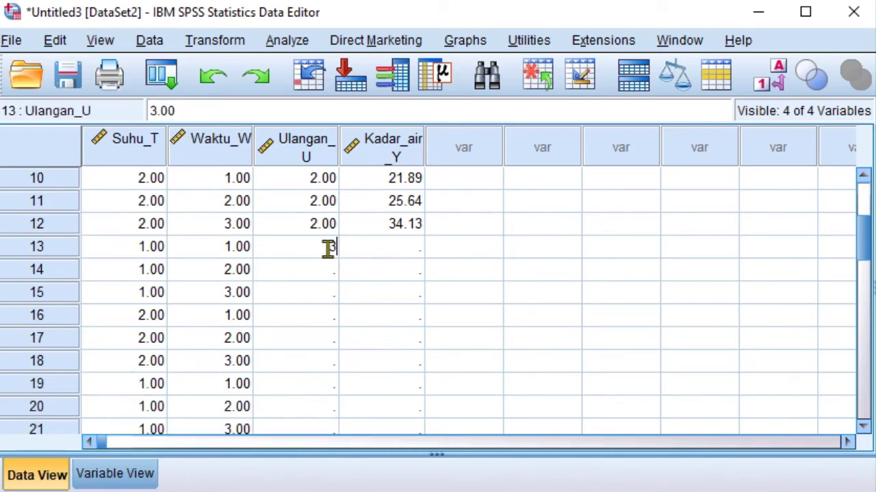
pyautogui.press('Return')
pyautogui.click(312, 251)
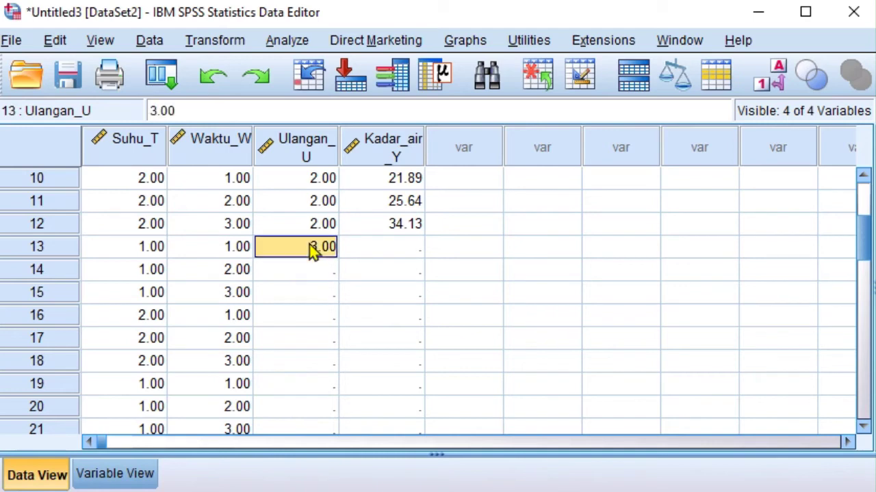
pyautogui.click(307, 273)
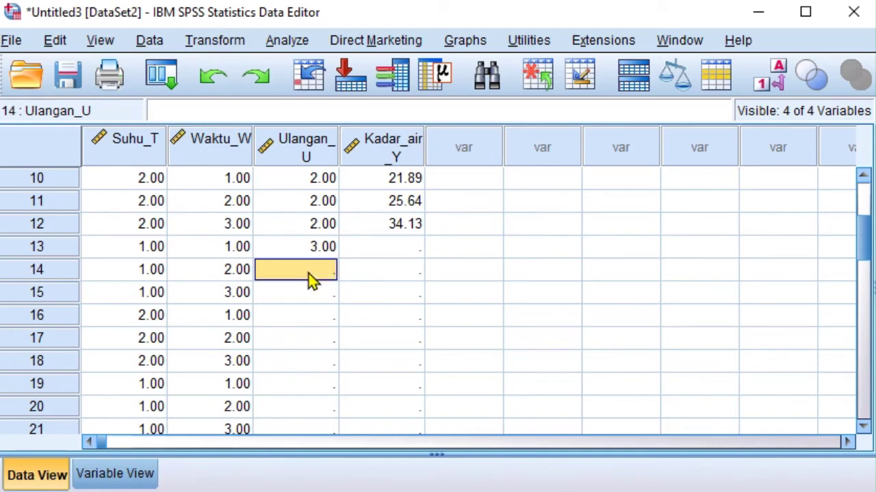
pyautogui.moveTo(309, 280); pyautogui.dragTo(311, 375)
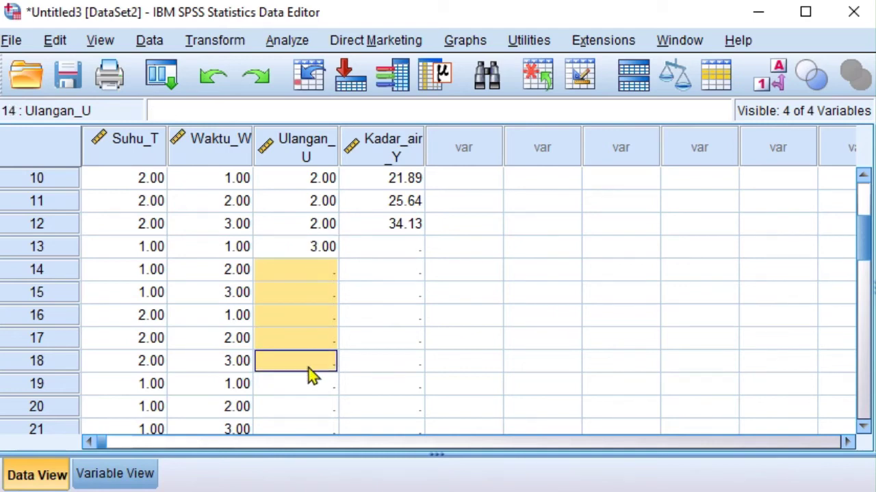
pyautogui.hotkey('ctrl', 'v')
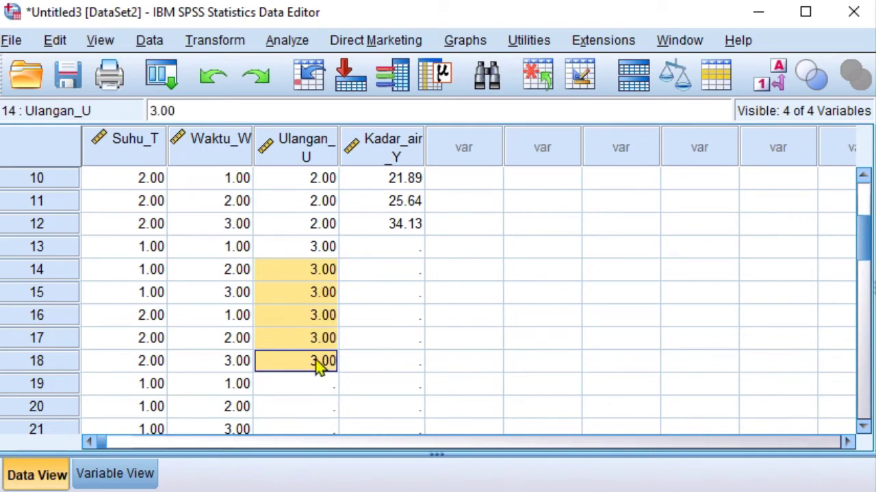
# Enter 4 for Ulangan_U in case 19 and copy it into cases 20 to 24.
pyautogui.scroll(-1, 315, 363)
pyautogui.click(308, 317)
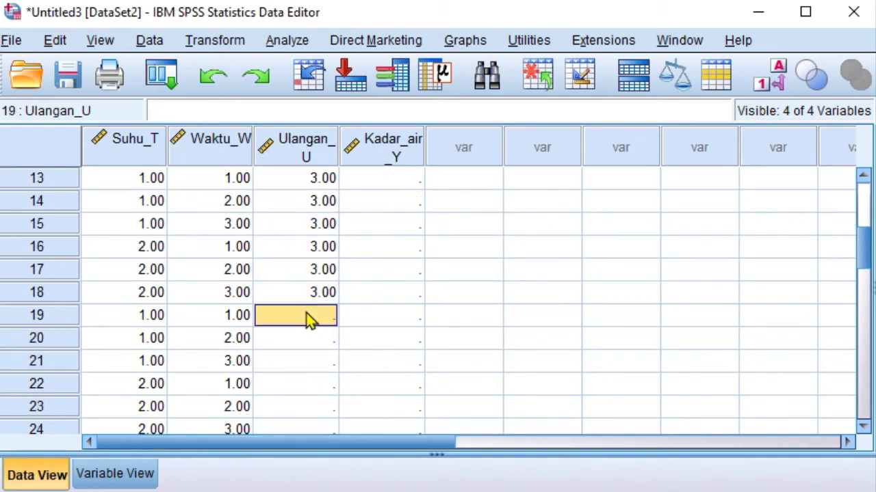
pyautogui.write('4')
pyautogui.press('Return')
pyautogui.click(313, 320)
pyautogui.moveTo(316, 335)
pyautogui.mouseDown()
pyautogui.moveTo(309, 462)
pyautogui.moveTo(305, 335)
pyautogui.mouseUp()
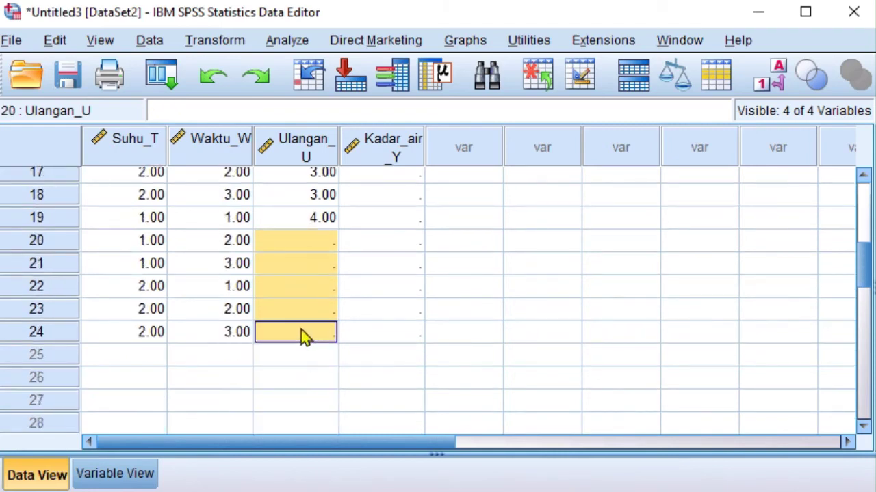
pyautogui.hotkey('ctrl', 'v')
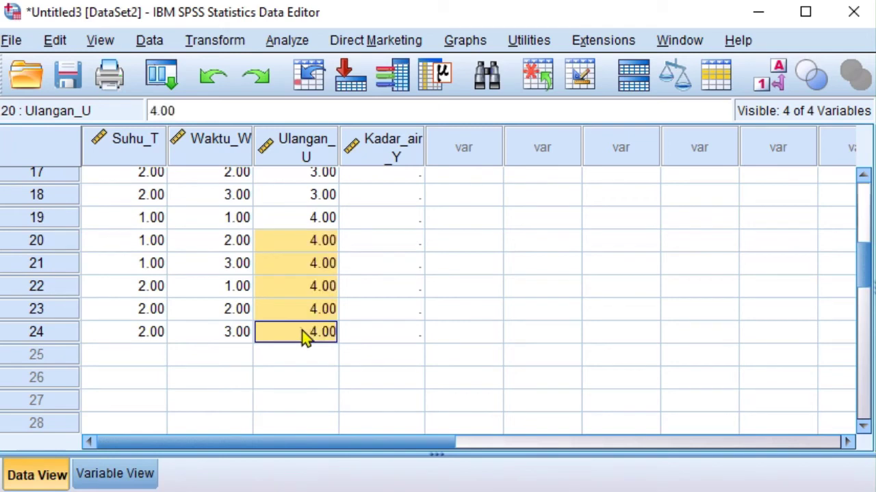
# Copy the Ulangan III values from Excel cells E18:E23 into Kadar_air_Y of cases 13 to 18 in SPSS.
pyautogui.click(388, 308)
pyautogui.scroll(3, 388, 308)
pyautogui.click(387, 271)
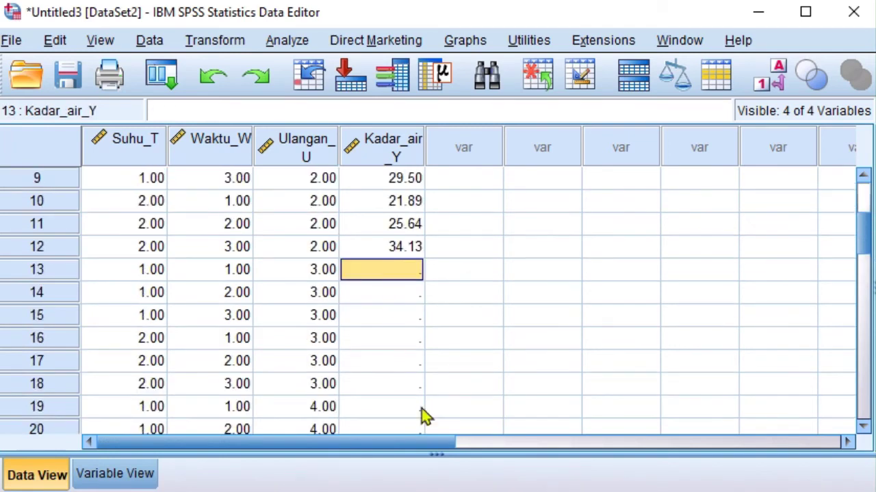
pyautogui.hotkey('alt', 'Tab')
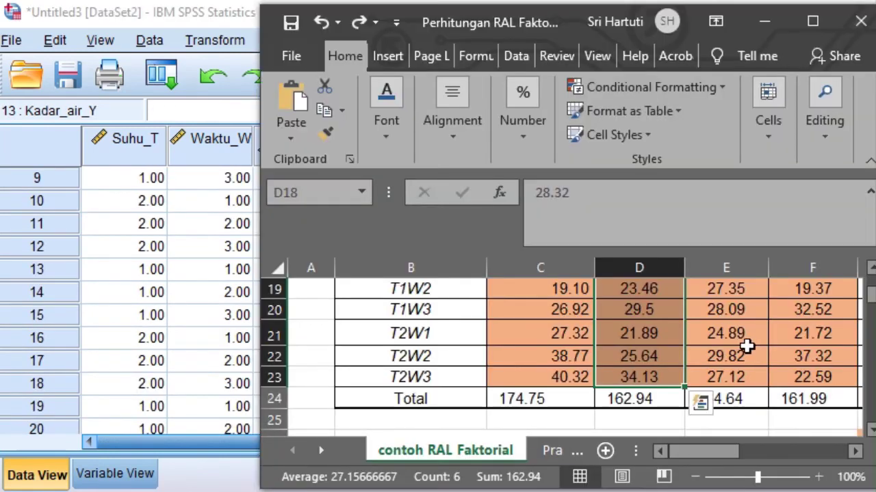
pyautogui.scroll(1, 739, 336)
pyautogui.moveTo(739, 336); pyautogui.dragTo(711, 387)
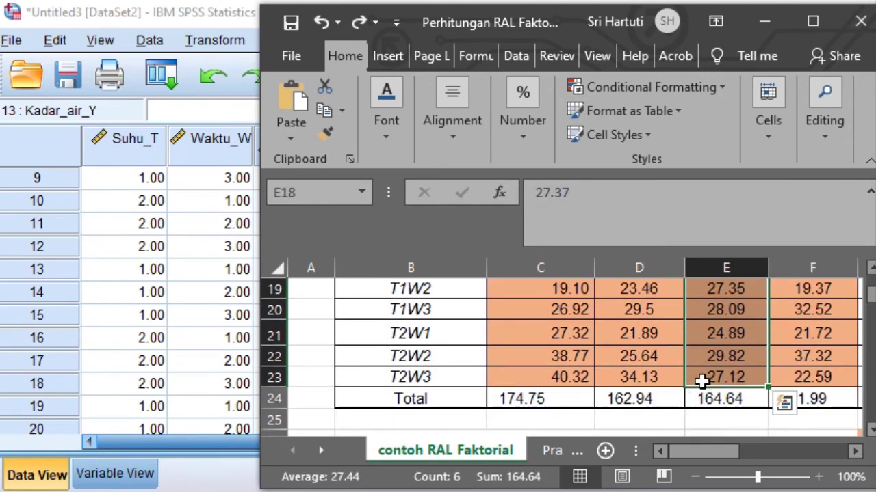
pyautogui.hotkey('ctrl', 'c')
pyautogui.click(250, 408)
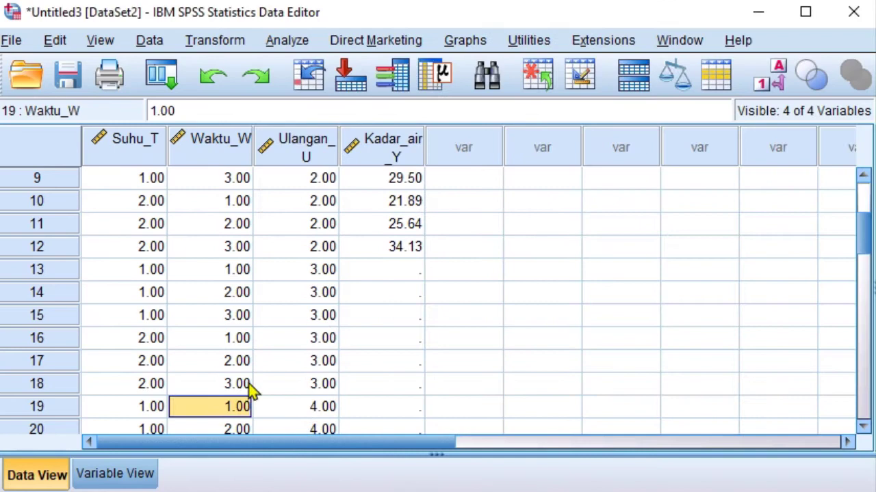
pyautogui.click(400, 273)
pyautogui.rightClick(401, 273)
pyautogui.click(439, 341)
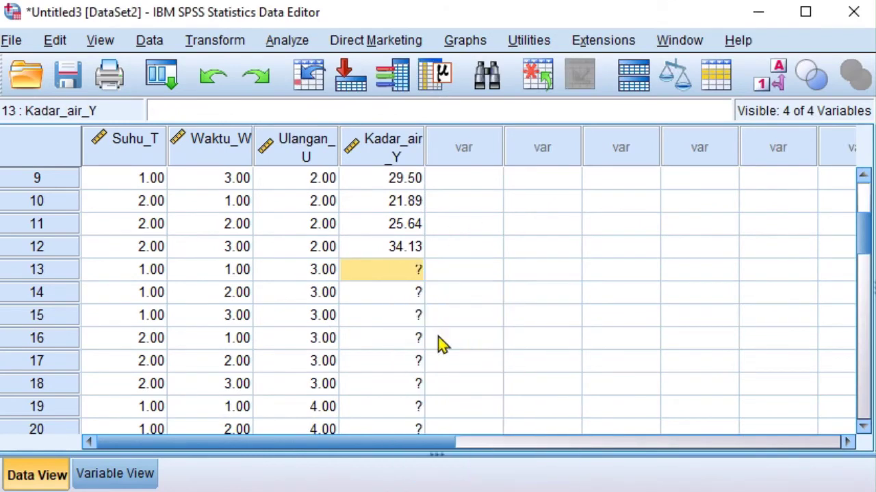
# Copy the Ulangan IV values from Excel cells F18:F23 into Kadar_air_Y of cases 19 to 24 in SPSS.
pyautogui.hotkey('alt', 'Tab')
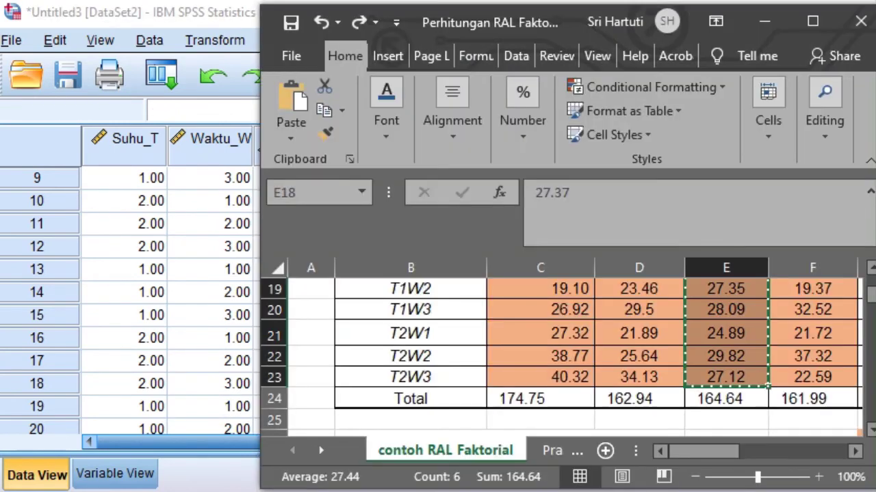
pyautogui.scroll(1, 808, 328)
pyautogui.moveTo(807, 342); pyautogui.dragTo(799, 381)
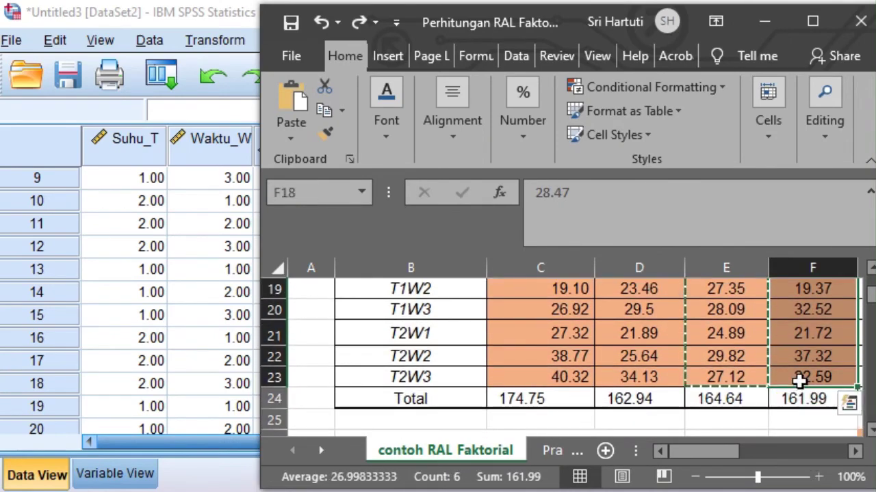
pyautogui.hotkey('ctrl', 'c')
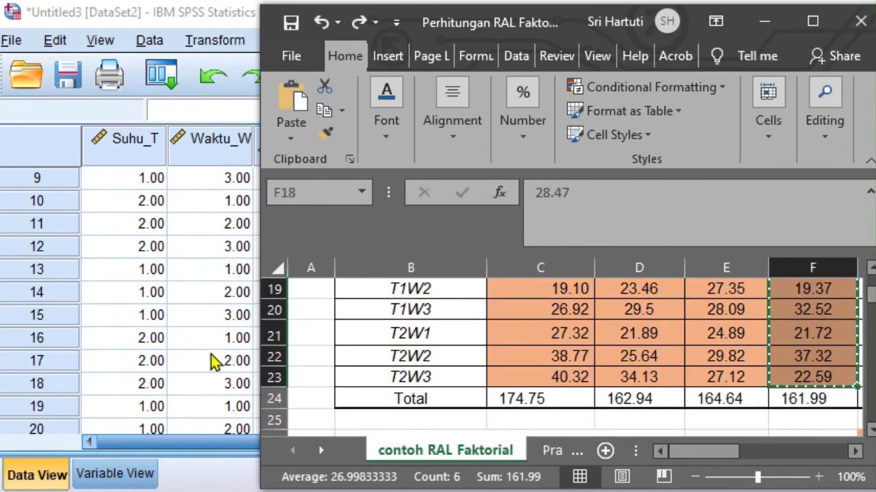
pyautogui.click(214, 363)
pyautogui.scroll(-1, 379, 342)
pyautogui.click(383, 336)
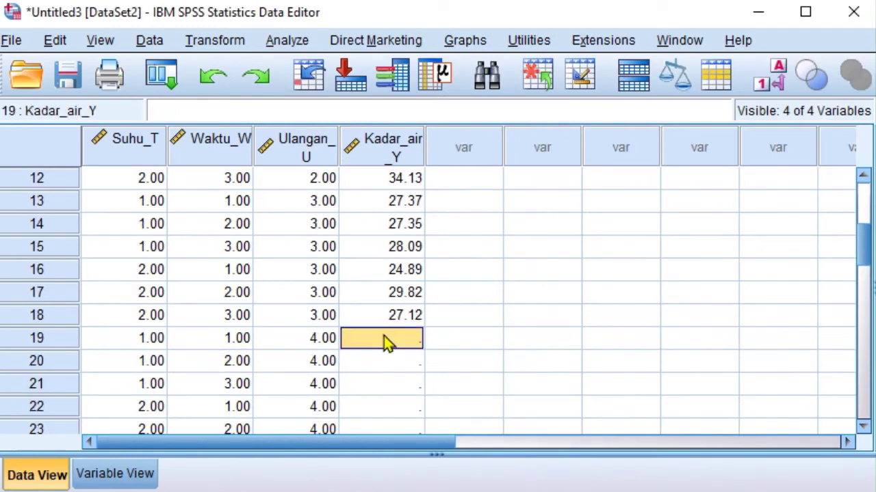
pyautogui.rightClick(384, 336)
pyautogui.click(421, 403)
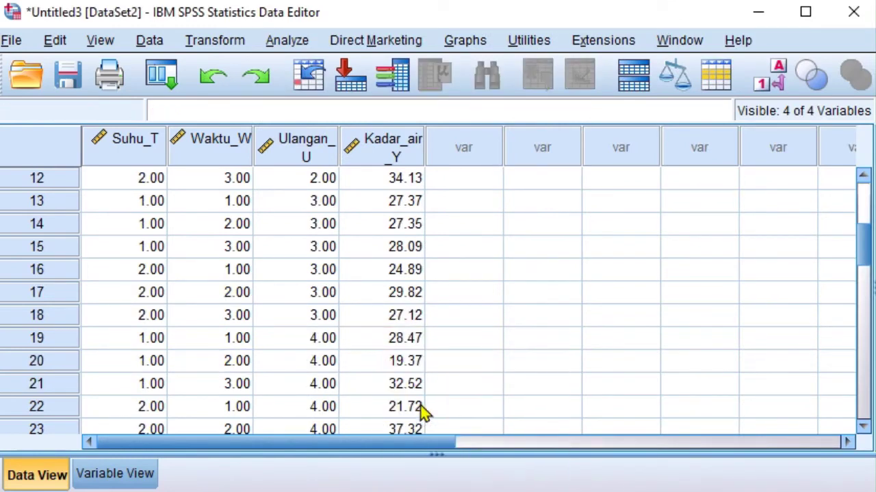
pyautogui.scroll(-2, 451, 306)
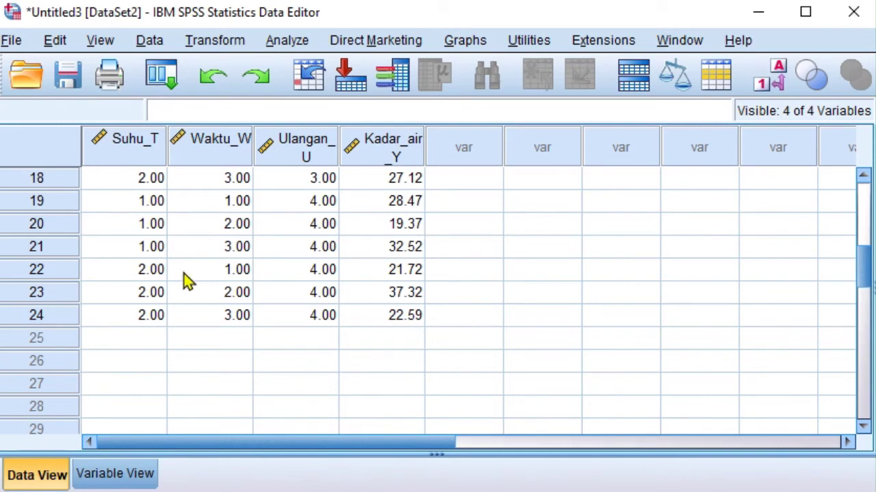
# Show value labels instead of numeric codes for the Suhu_T, Waktu_W and Ulangan_U cases in the data grid.
pyautogui.scroll(4, 187, 276)
pyautogui.scroll(1, 186, 274)
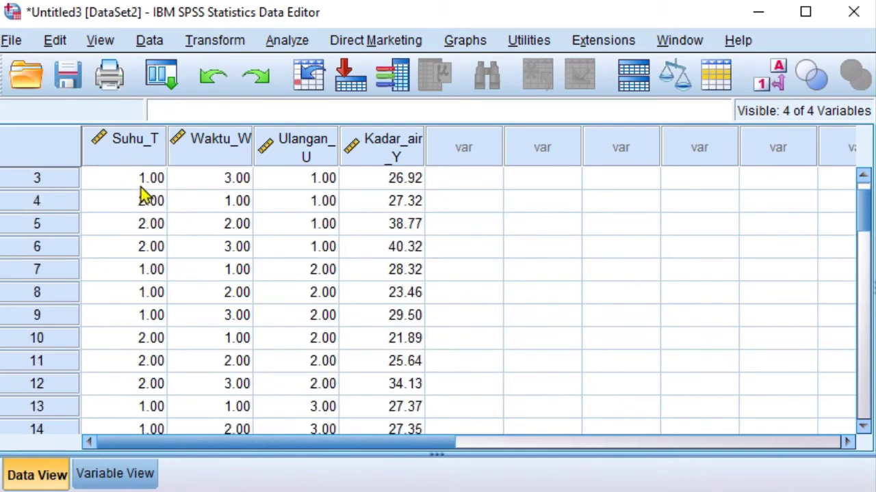
pyautogui.scroll(1, 223, 192)
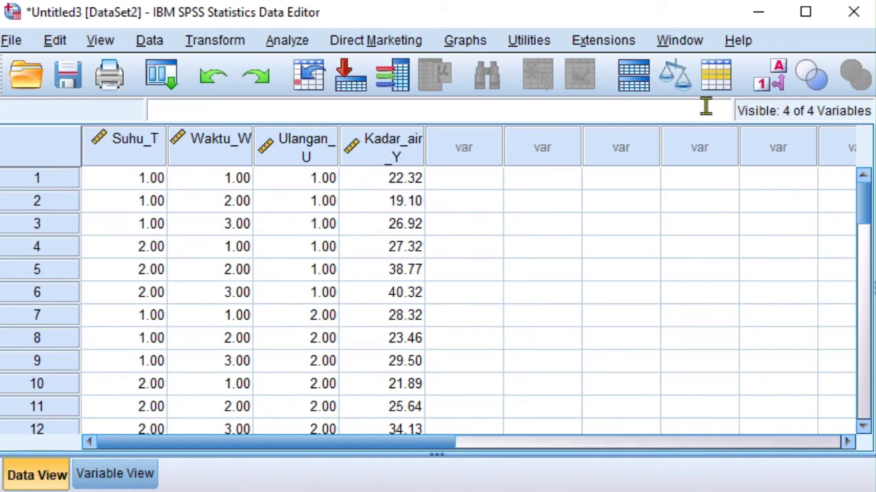
pyautogui.click(778, 80)
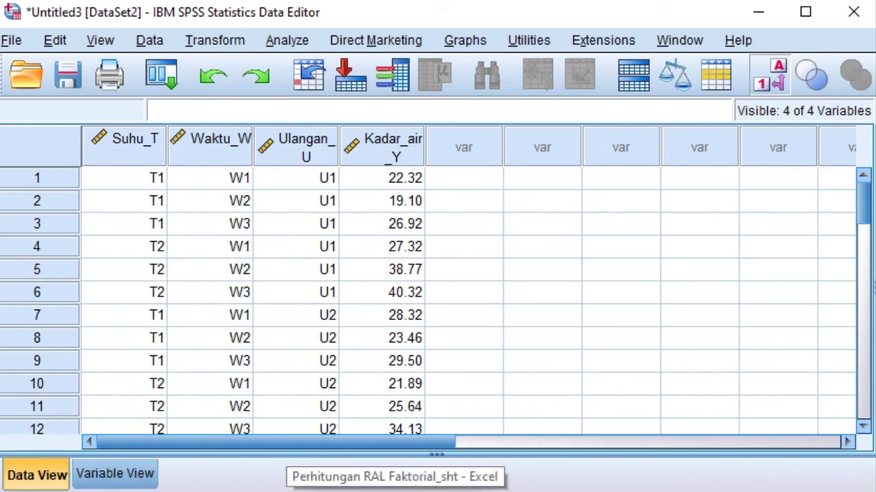
# Switch to the Excel workbook to check the treatment rows against the SPSS cases, clear the copy selection and return to SPSS.
pyautogui.click(395, 491)
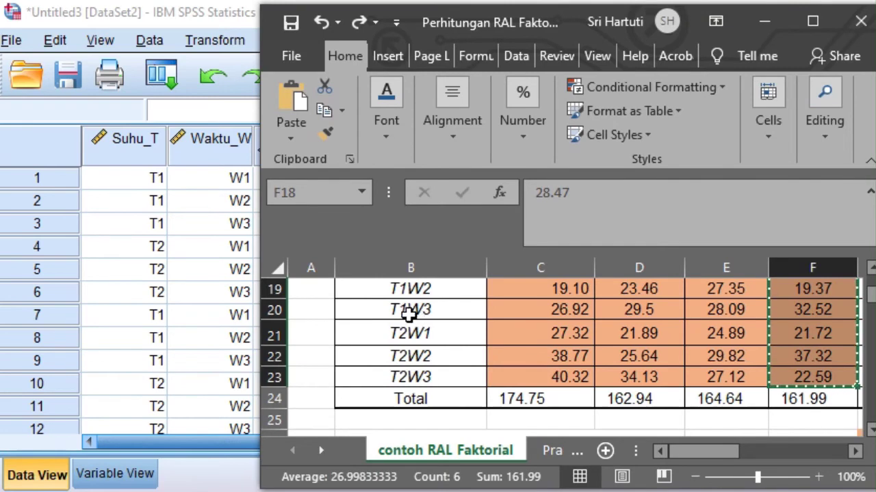
pyautogui.click(643, 311)
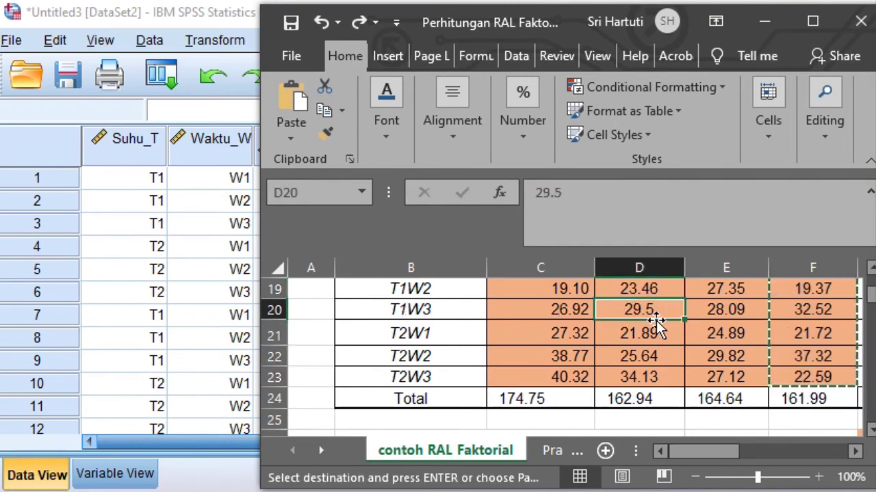
pyautogui.scroll(1, 656, 320)
pyautogui.scroll(-1, 656, 320)
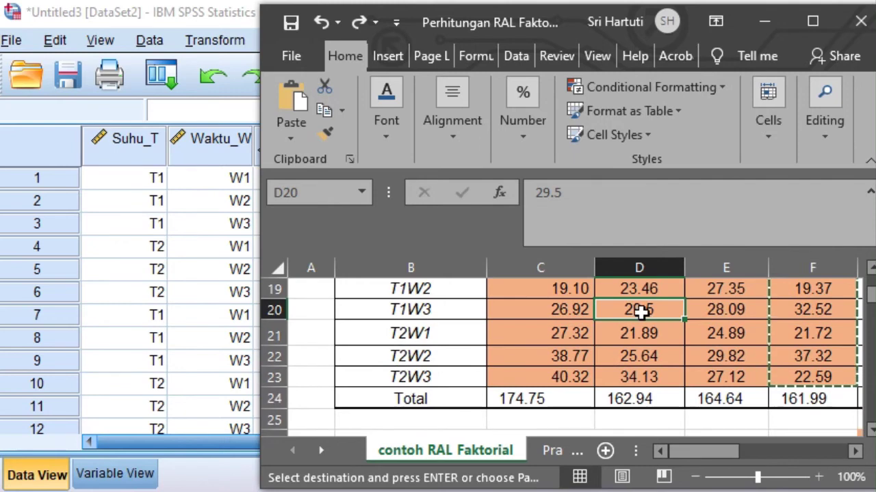
pyautogui.hotkey('ctrl', 'c')
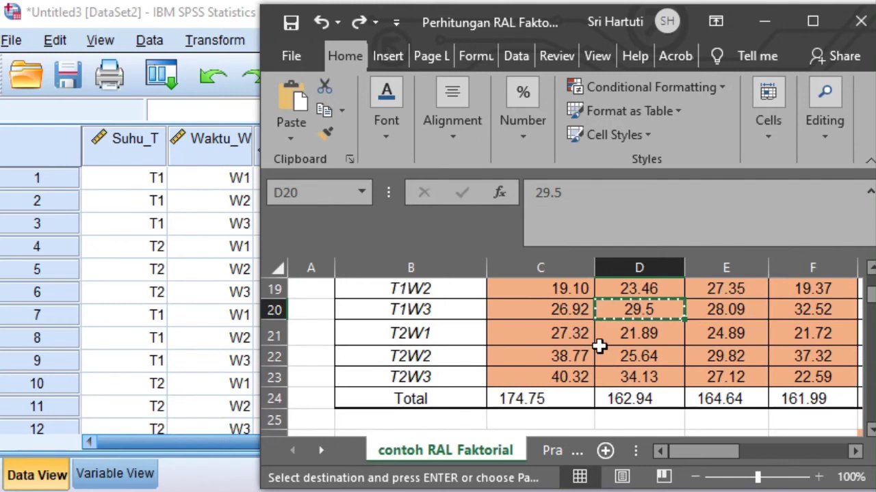
pyautogui.press('Escape')
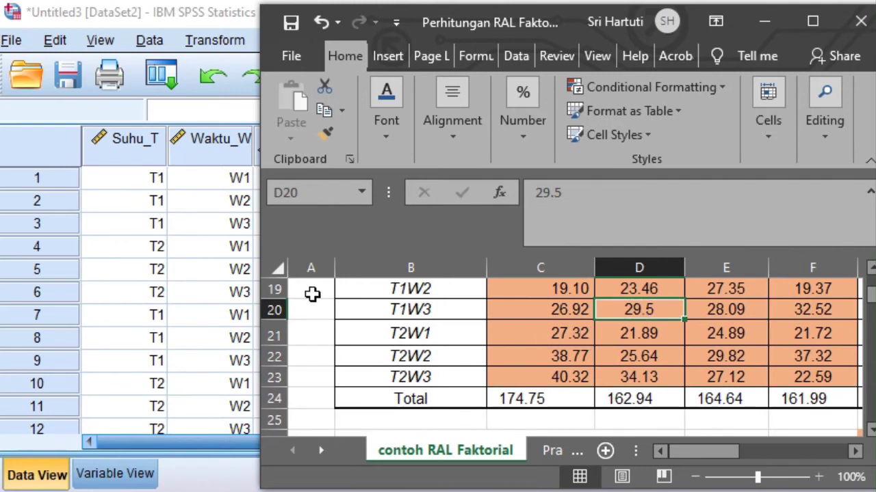
pyautogui.click(195, 316)
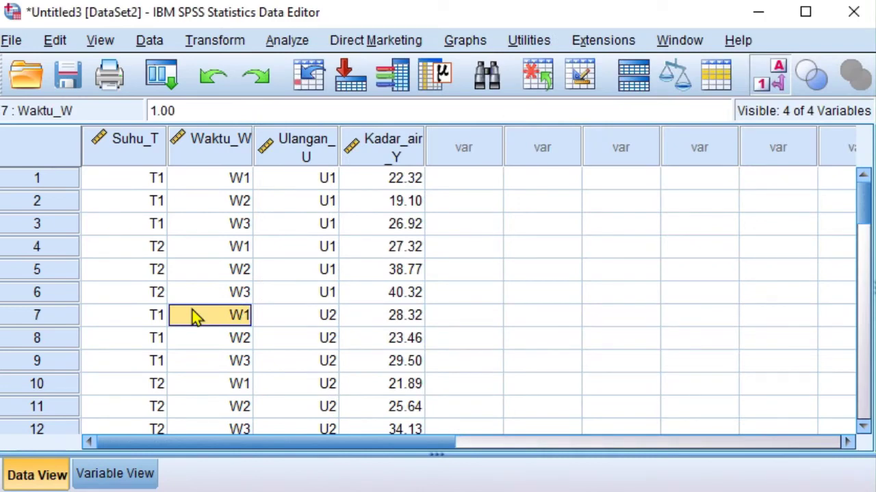
# Switch the cases to numeric codes and back to value labels to compare the two displays.
pyautogui.scroll(-1, 333, 337)
pyautogui.scroll(-5, 334, 336)
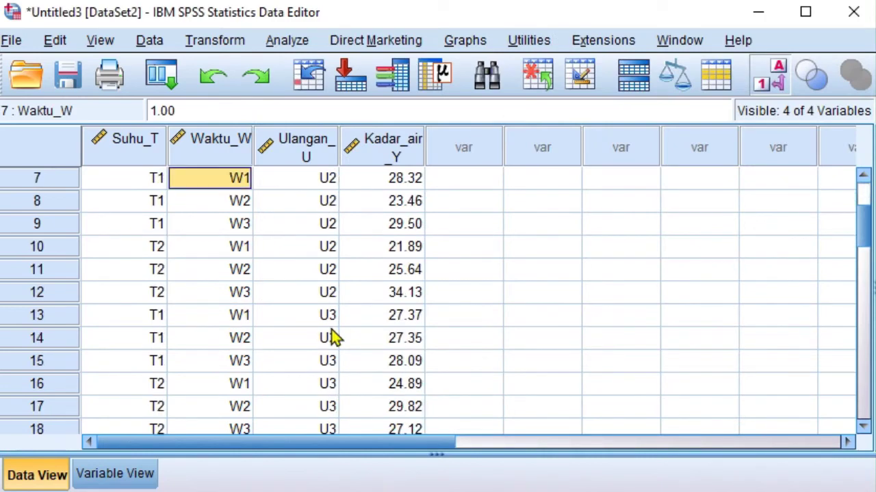
pyautogui.scroll(2, 333, 337)
pyautogui.scroll(2, 334, 336)
pyautogui.click(778, 77)
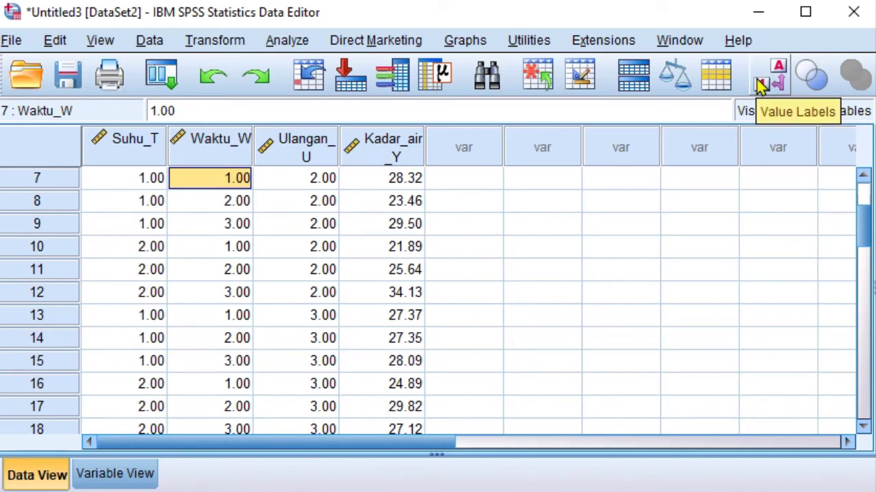
pyautogui.click(760, 82)
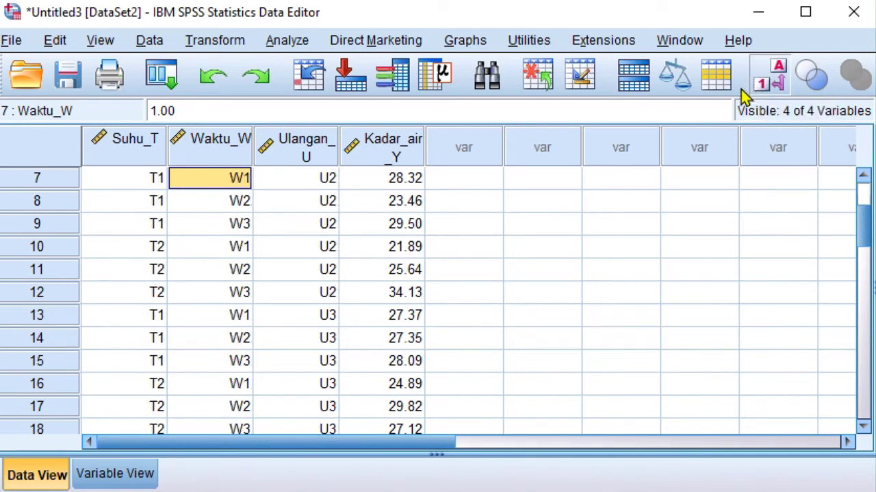
# Start a General Linear Model Univariate analysis with Respon [Kadar_air_Y] as the dependent variable.
pyautogui.click(288, 41)
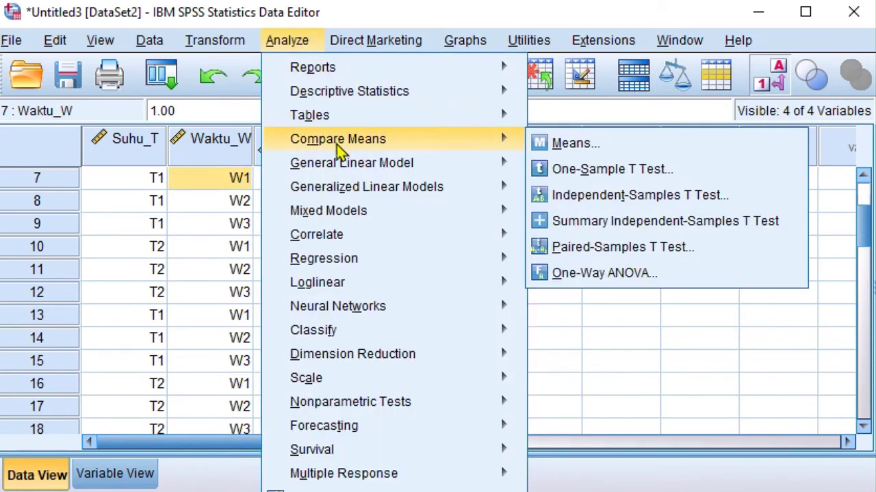
pyautogui.moveTo(337, 171)
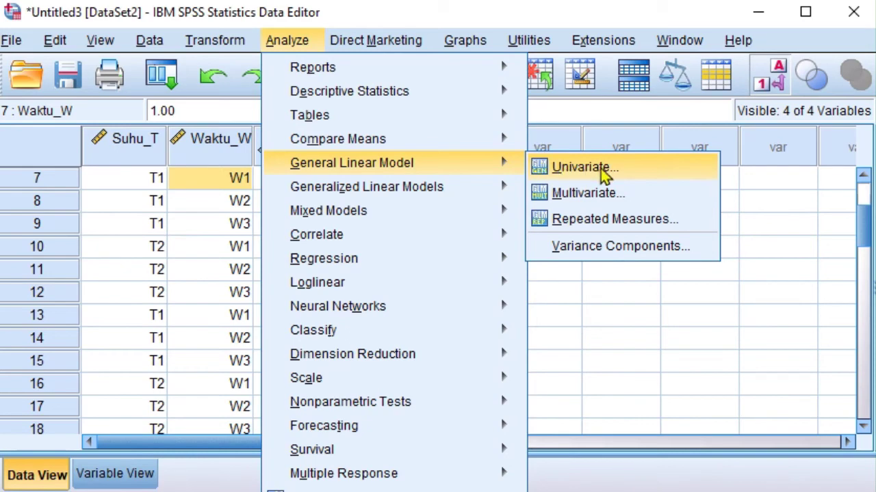
pyautogui.click(652, 169)
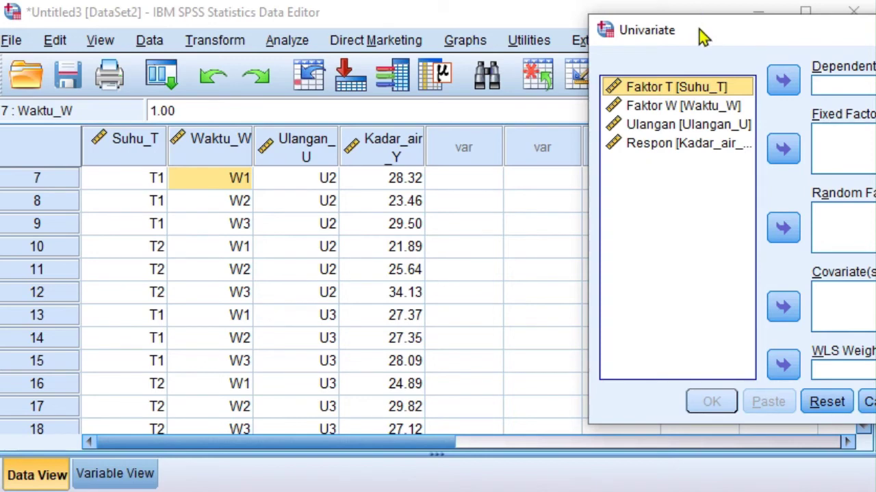
pyautogui.moveTo(699, 29); pyautogui.dragTo(496, 31)
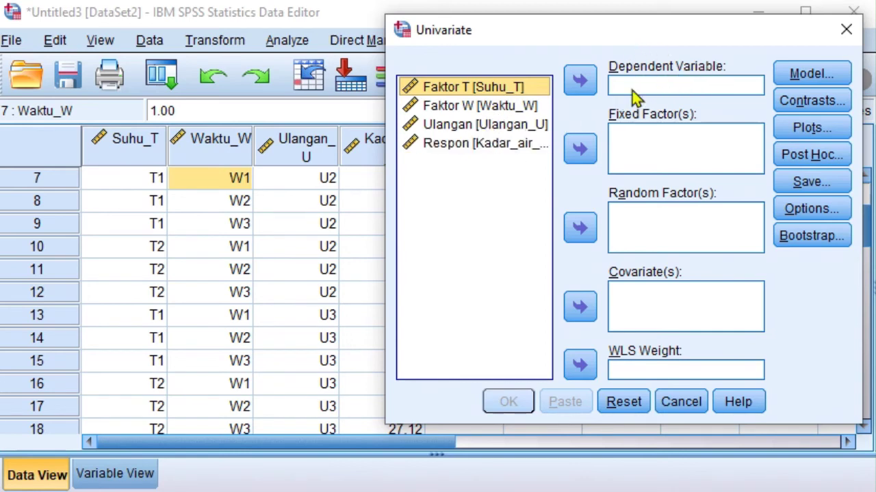
pyautogui.click(441, 145)
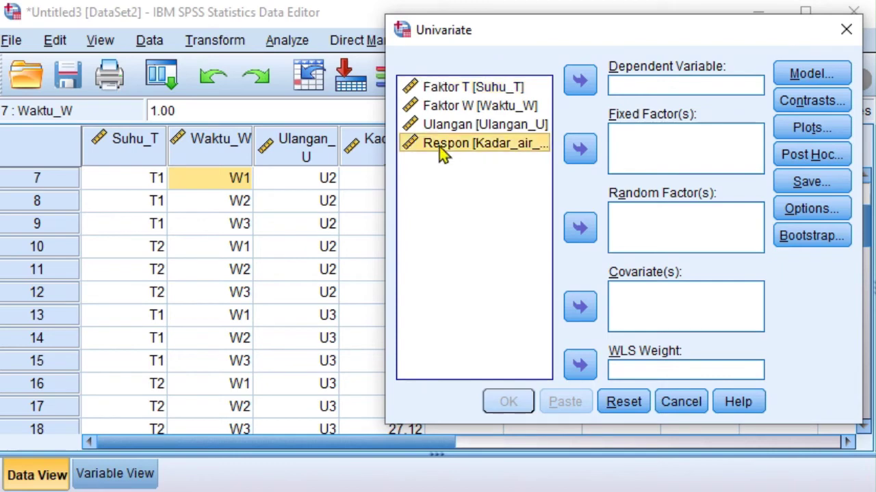
pyautogui.click(586, 82)
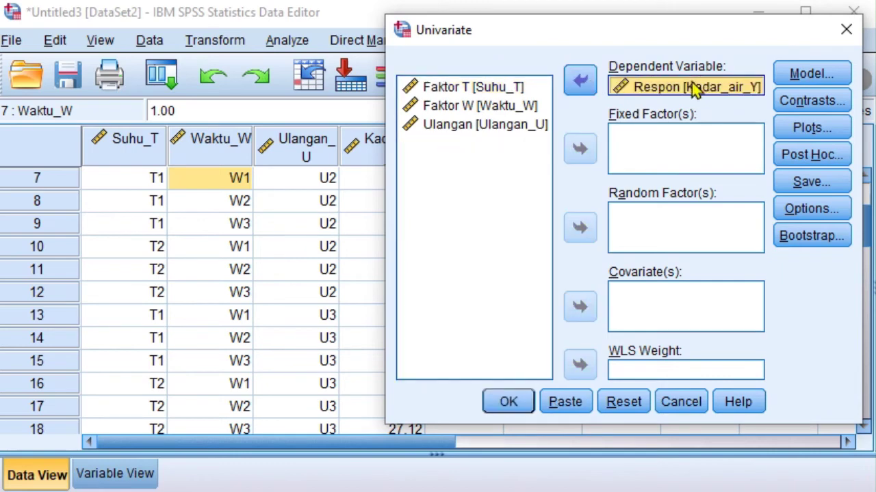
# Assign Faktor T [Suhu_T] and Faktor W [Waktu_W] as fixed factors of the univariate analysis.
pyautogui.click(467, 89)
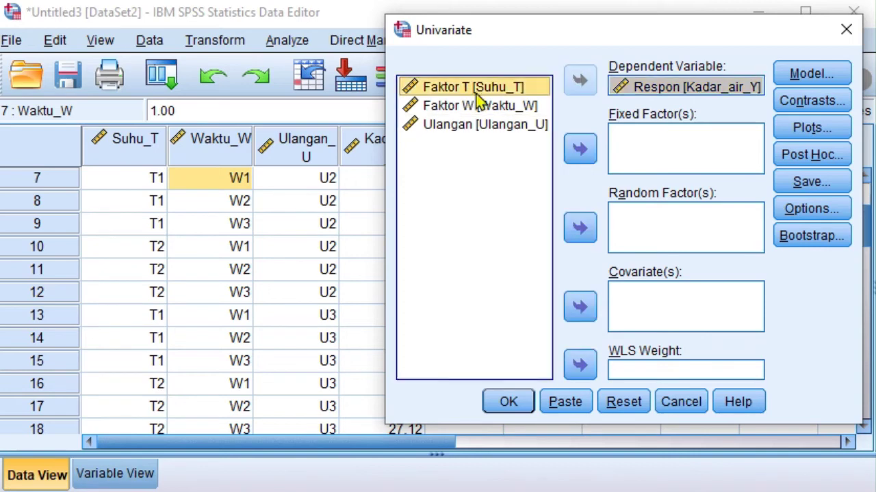
pyautogui.click(578, 155)
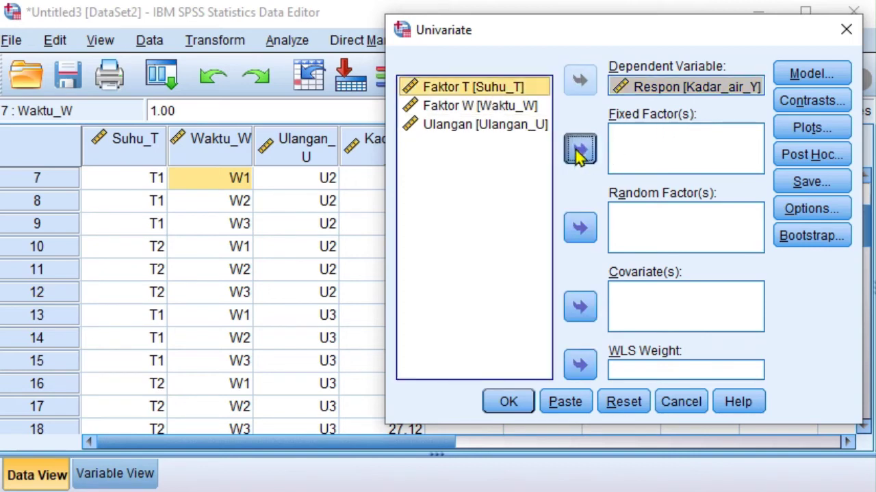
pyautogui.click(445, 90)
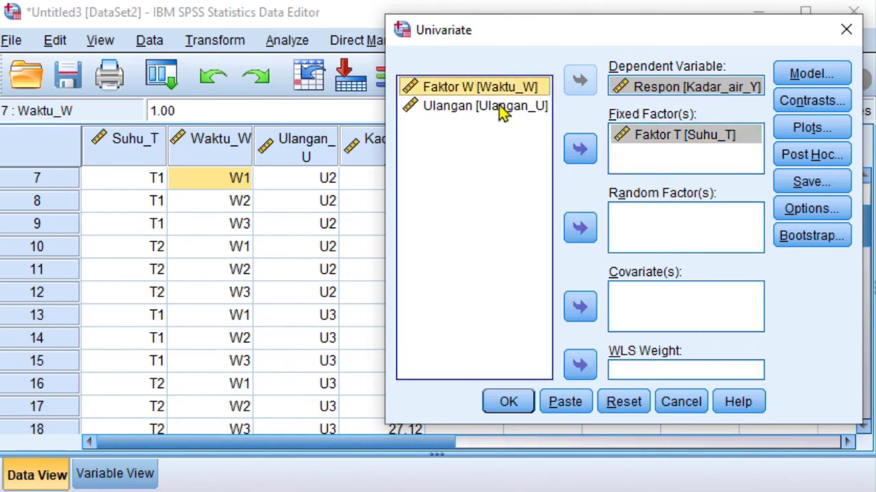
pyautogui.click(578, 154)
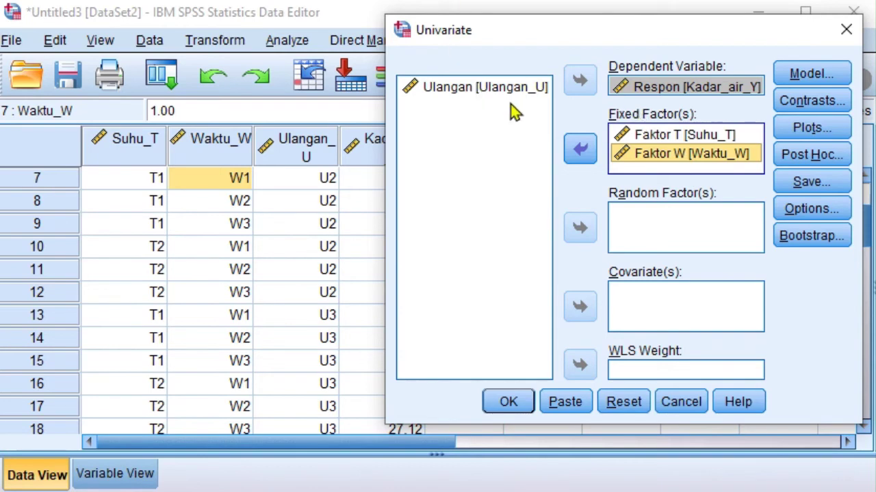
# Keep the Full factorial model with Type III sum of squares and run the univariate analysis of variance.
pyautogui.click(814, 75)
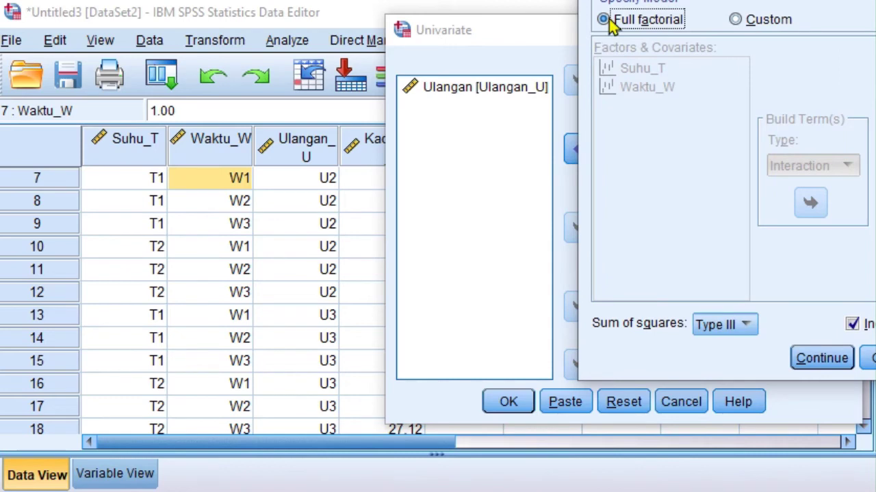
pyautogui.click(821, 361)
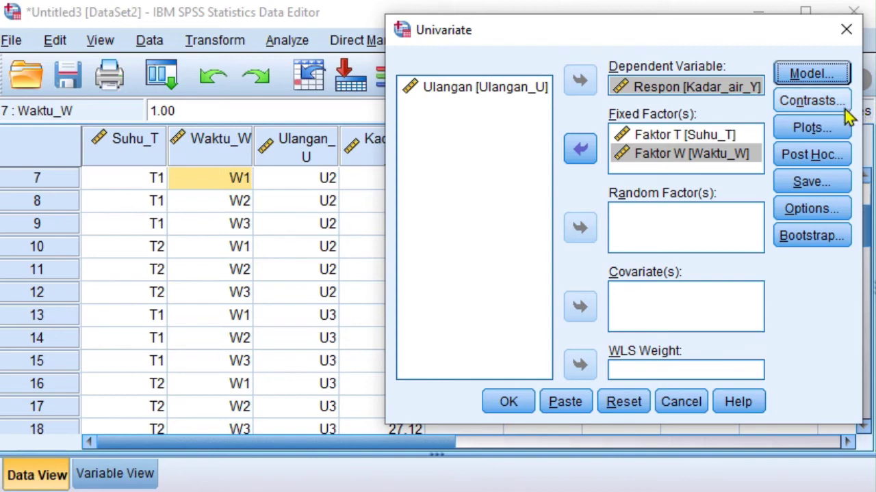
pyautogui.click(506, 404)
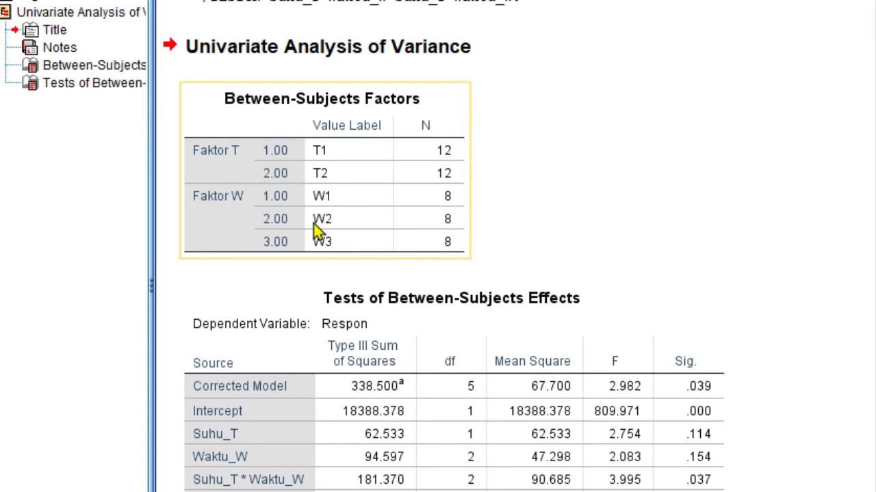
pyautogui.scroll(1, 582, 164)
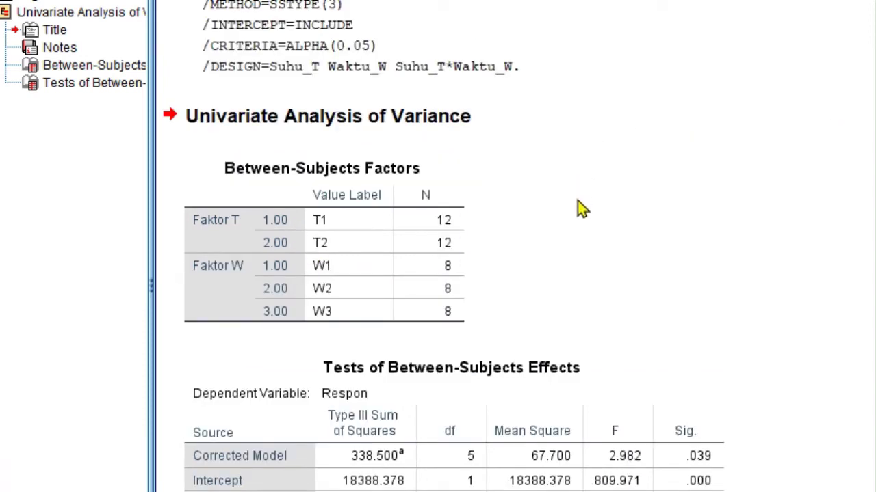
pyautogui.scroll(-1, 580, 209)
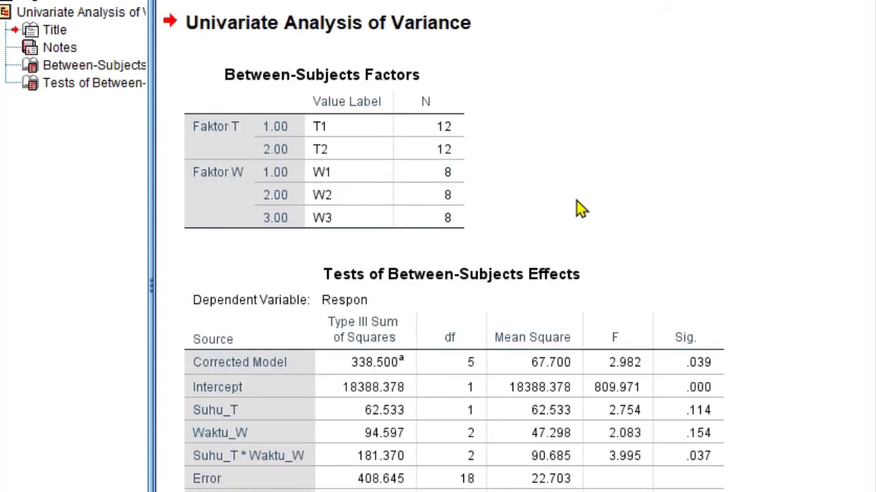